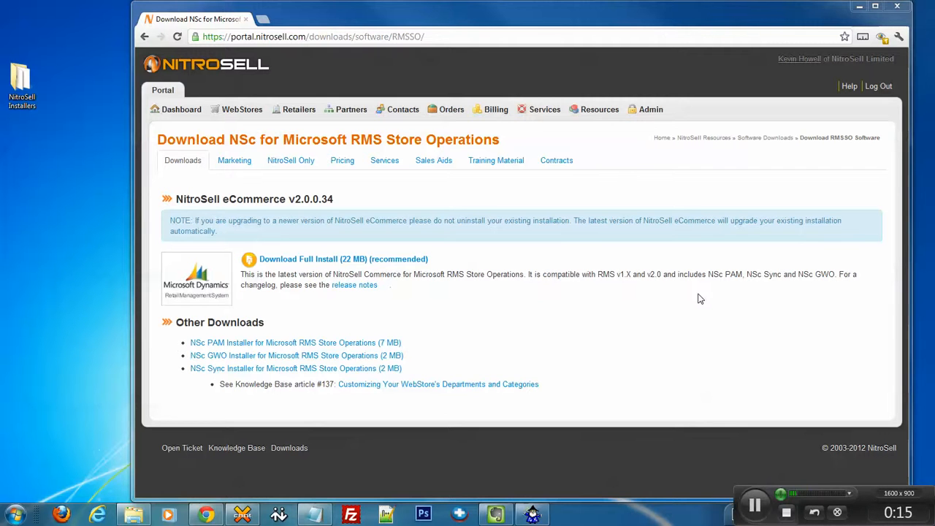
Go to the portal's Software Downloads page and open the download page for the WebStore kevin3.demostore.nitrosell.com
mouse_move(596, 114)
click(600, 150)
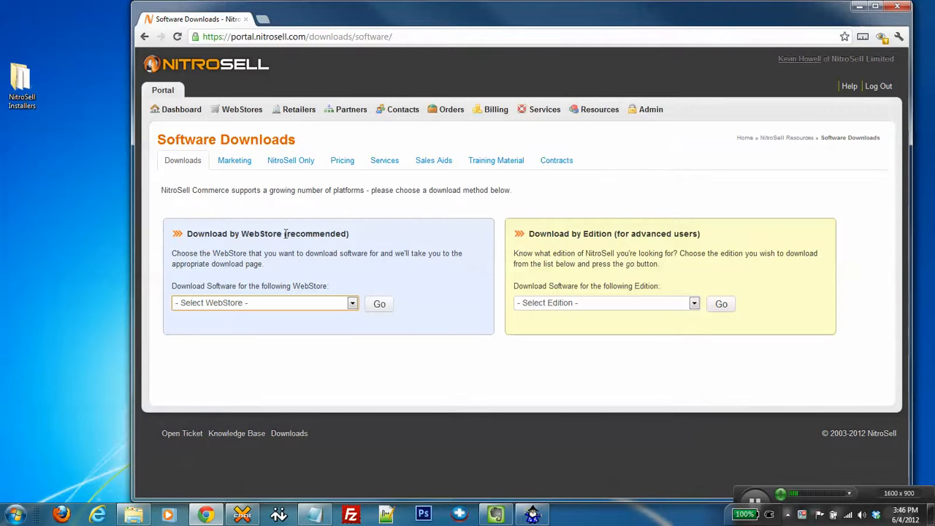
click(256, 298)
click(255, 299)
text(kevin3.demostore.nitrosell.com)
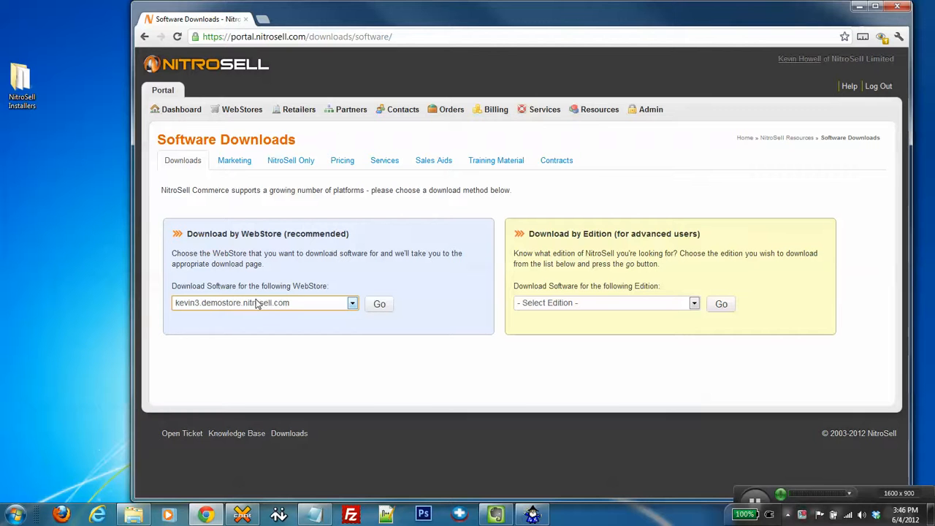
click(378, 303)
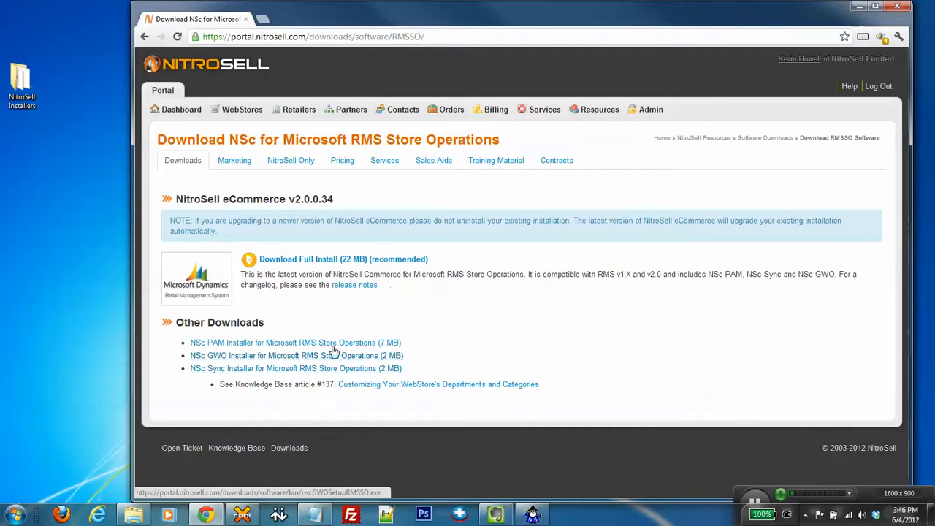
Open the NitroSell Installers folder on the desktop and run the nscSetupRMSSO full installer as far as its component selection
double_click(21, 79)
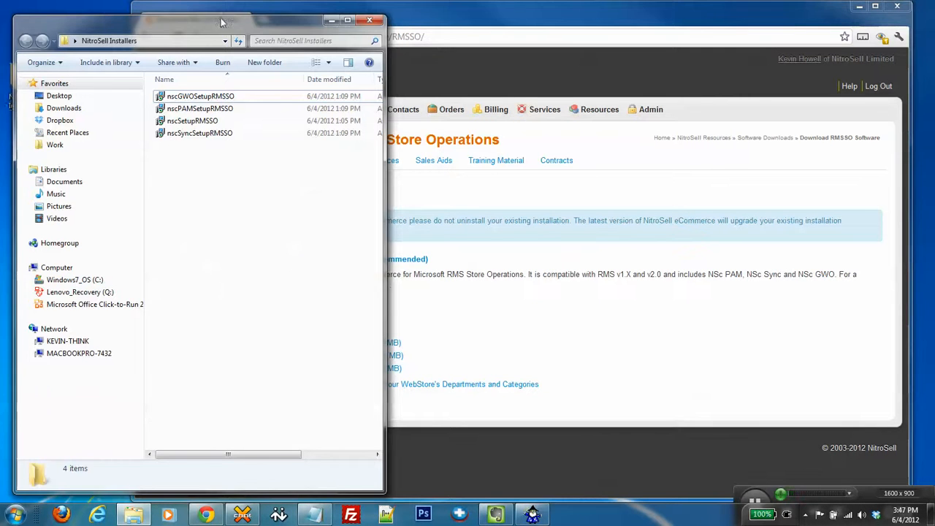
drag(222, 21, 229, 14)
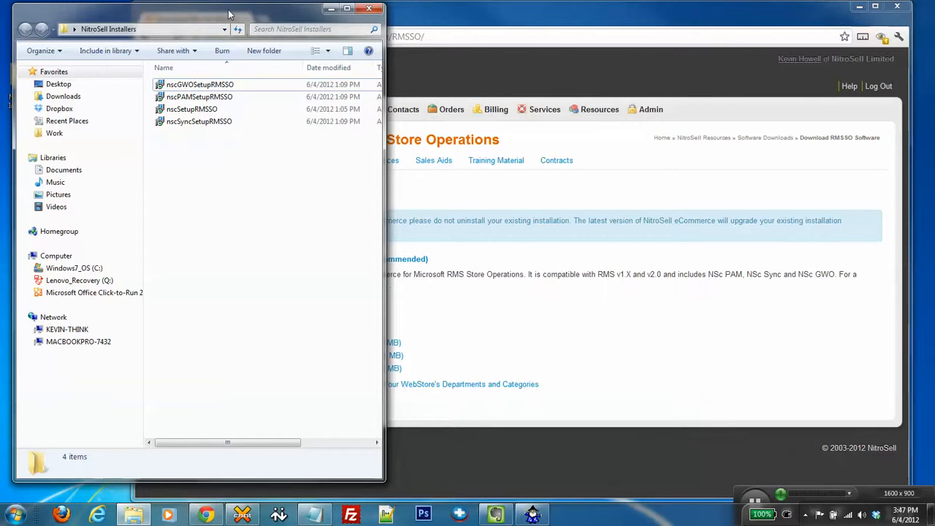
double_click(191, 110)
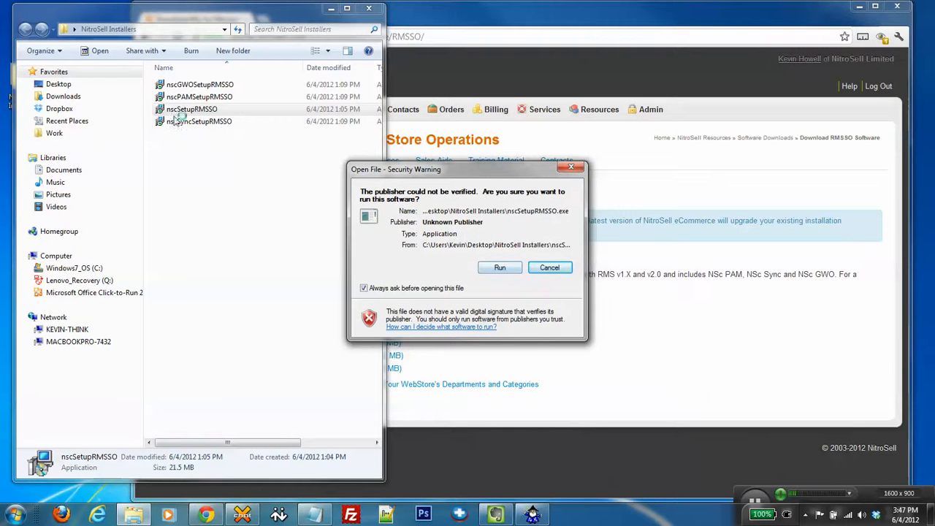
click(499, 268)
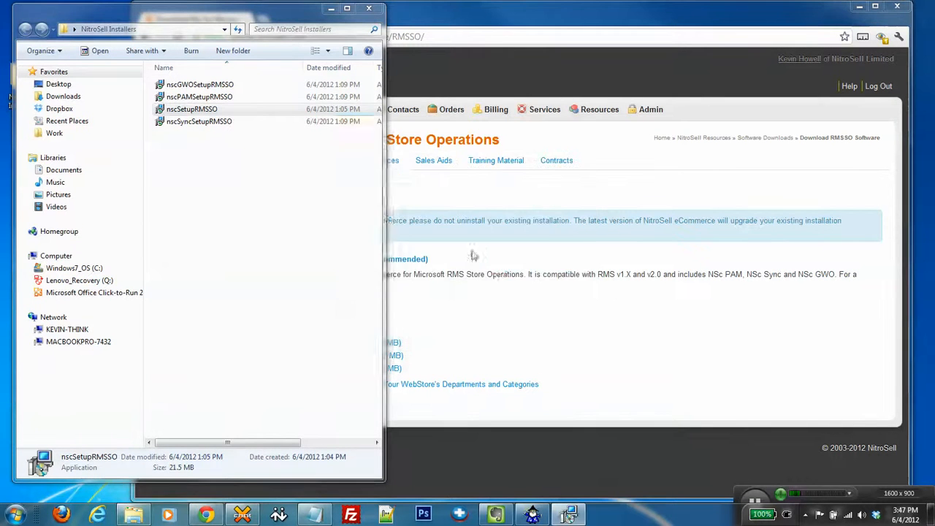
click(536, 351)
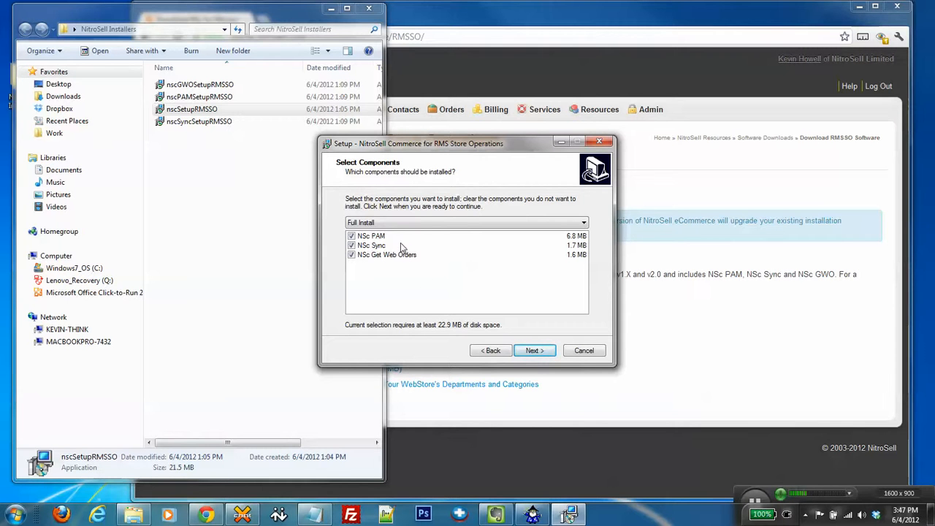
Try switching the NSc PAM, NSc Sync and NSc Get Web Orders components on and off, leave all cleared, and cancel the setup
click(351, 237)
click(351, 245)
click(352, 255)
click(351, 245)
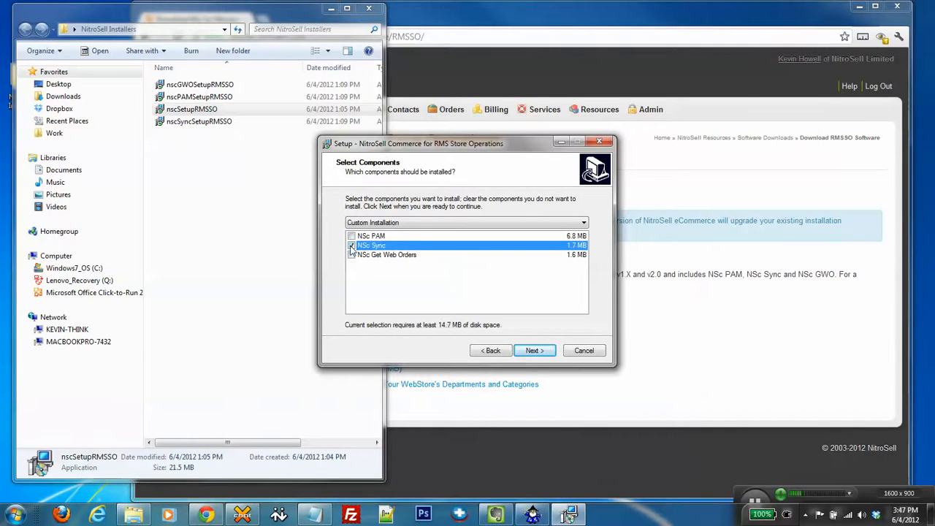
click(351, 235)
click(351, 245)
click(352, 236)
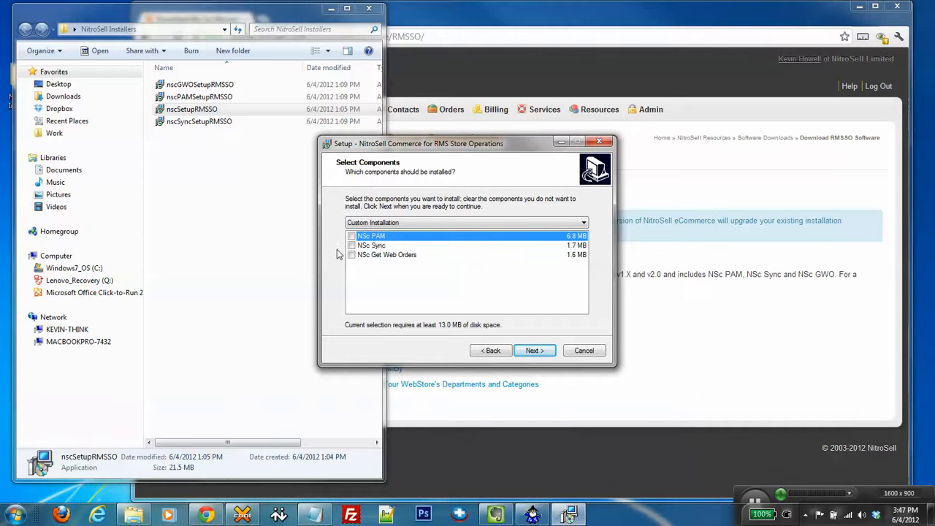
drag(417, 148, 458, 131)
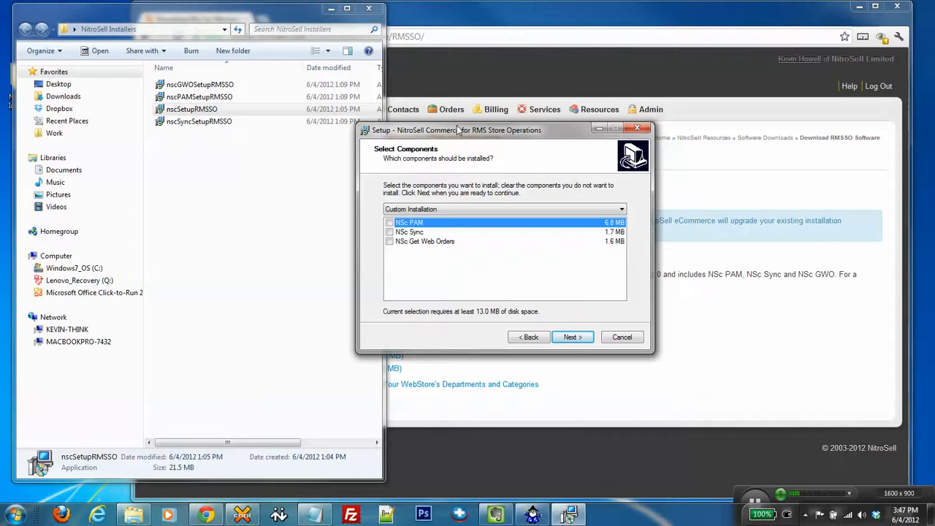
click(622, 337)
click(520, 311)
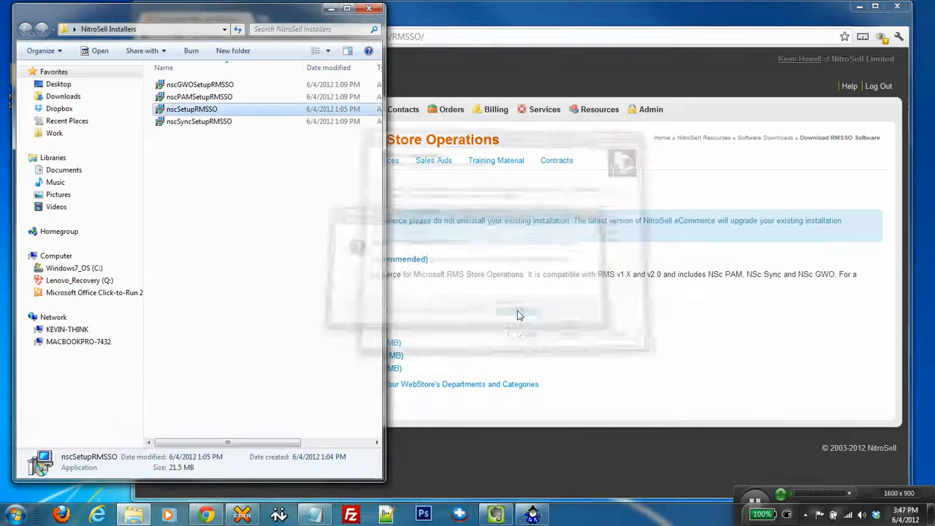
click(204, 144)
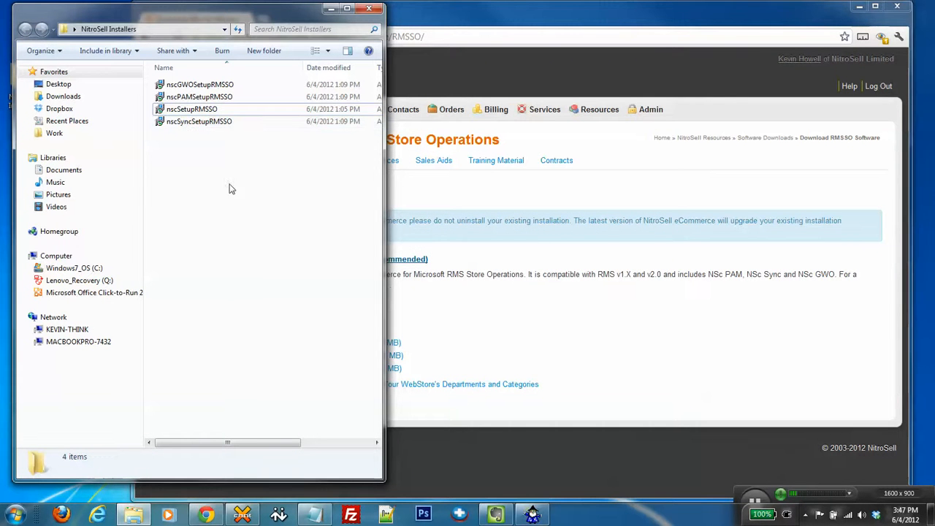
click(179, 121)
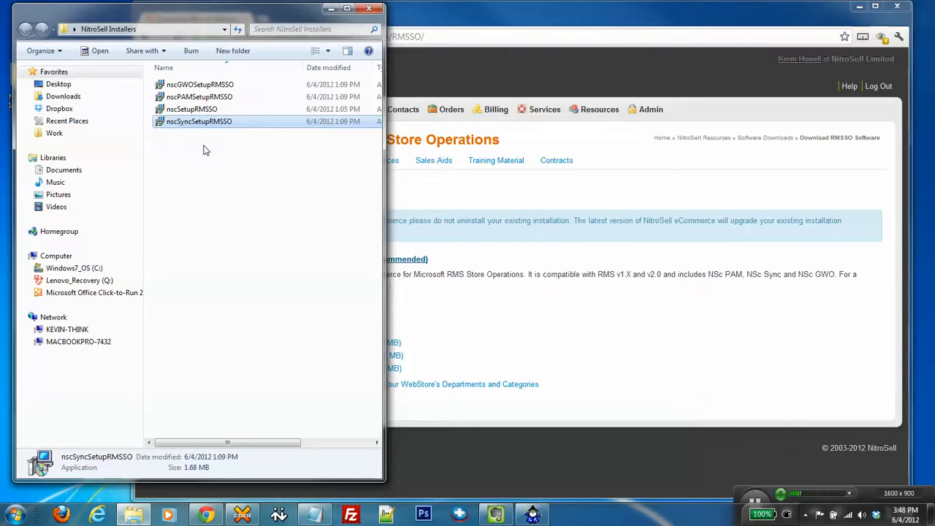
click(205, 150)
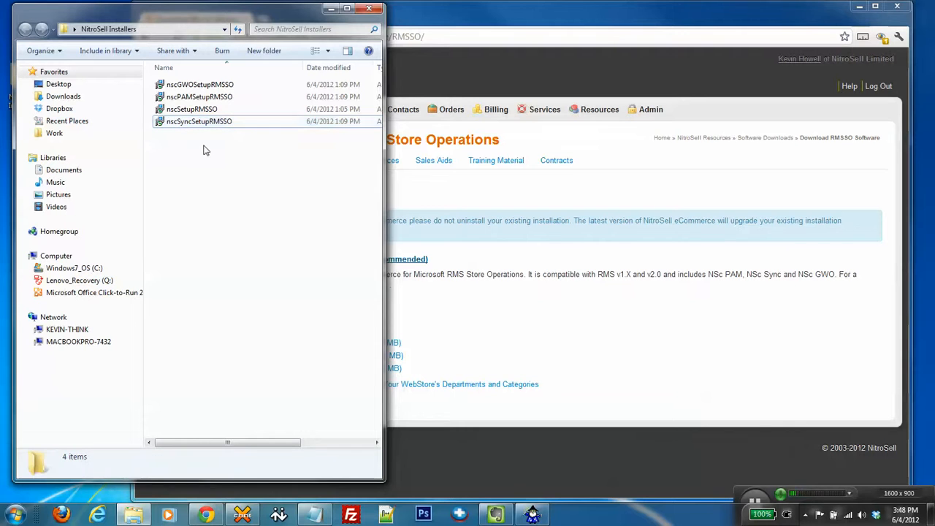
Bring up the NSc Sync window of the instance running in the background and close that window again
click(805, 515)
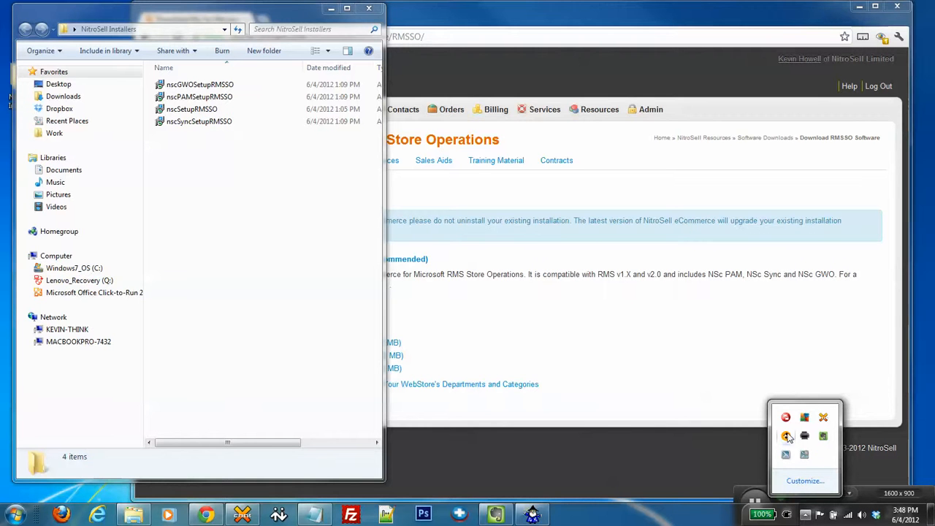
double_click(803, 453)
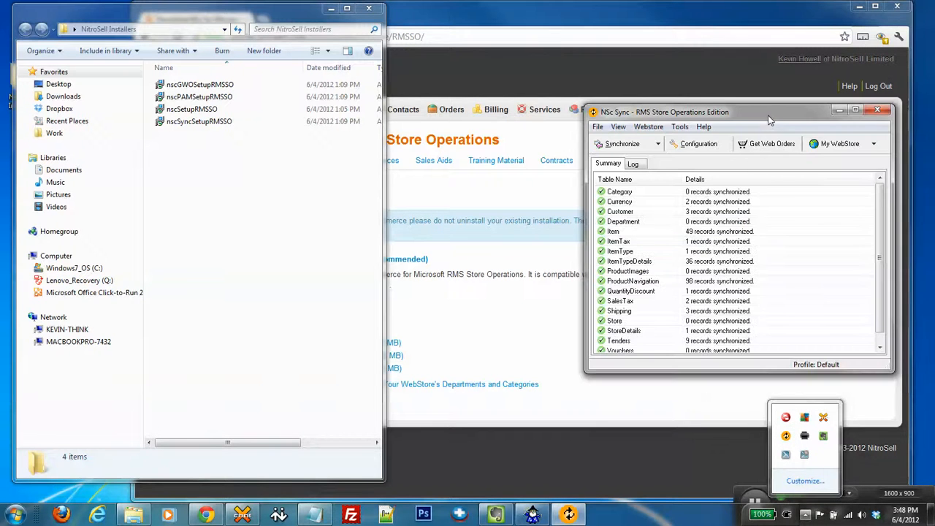
drag(771, 119, 647, 120)
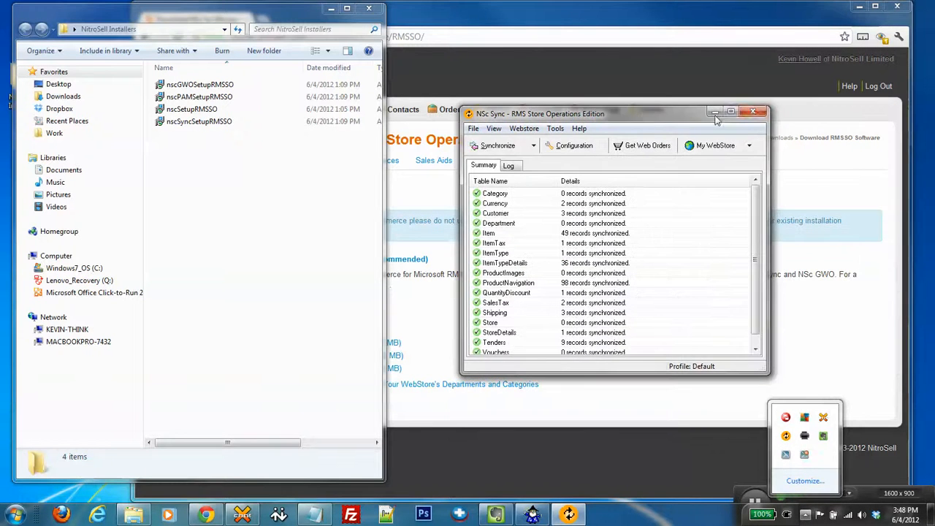
click(754, 113)
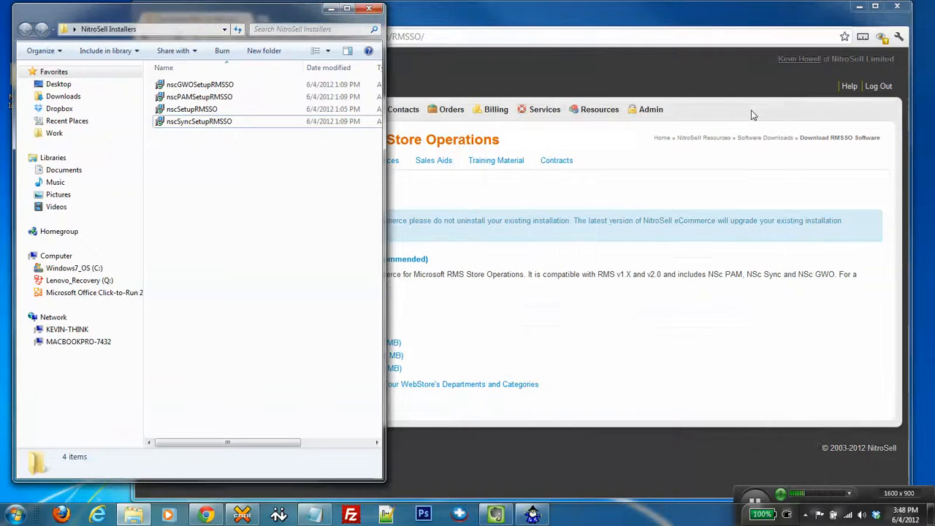
Exit the NSc Sync instance still running in the background completely
click(805, 514)
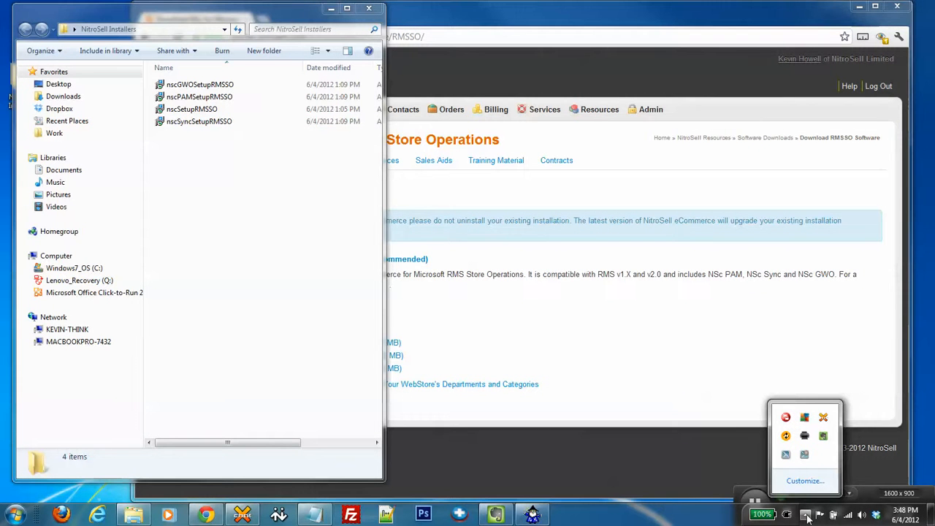
right_click(786, 437)
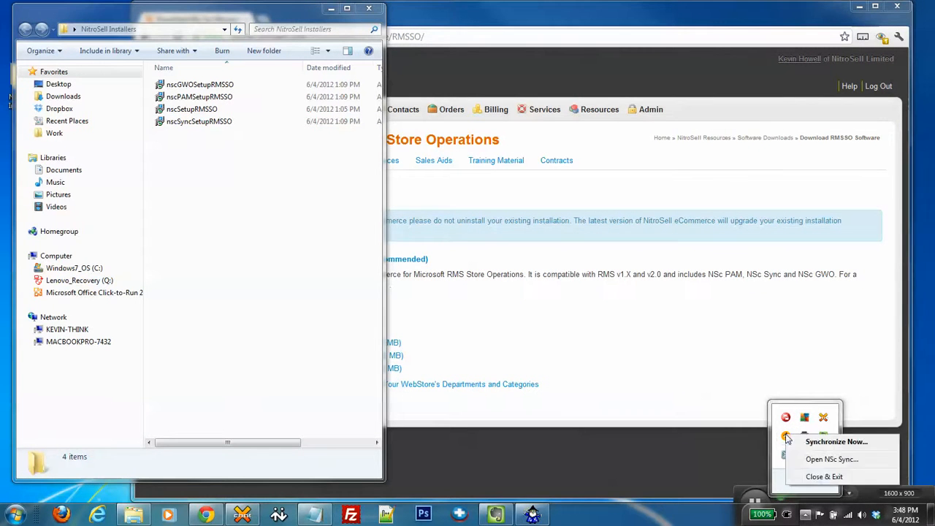
click(825, 476)
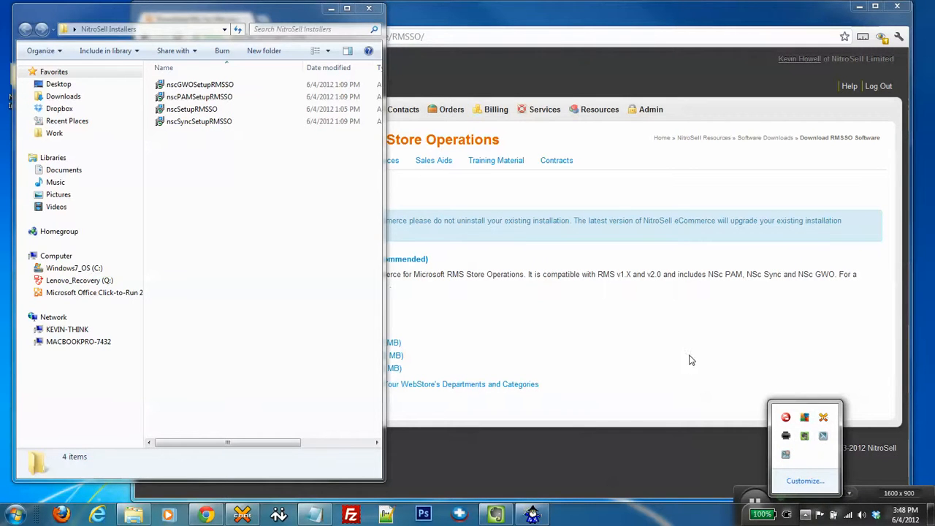
Install NSc Sync with nscSyncSetupRMSSO, keeping the proposed folder and the desktop icon option, and launch it when setup finishes
click(229, 191)
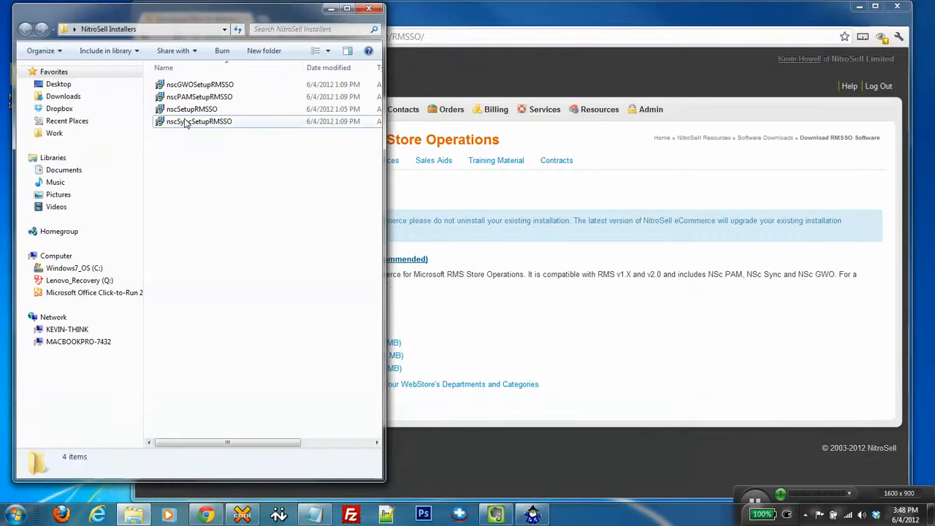
double_click(187, 122)
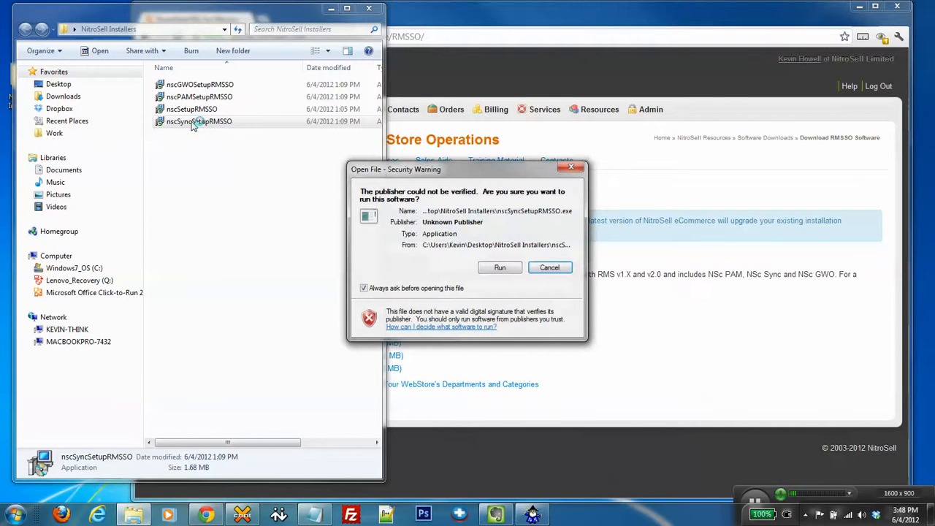
click(501, 268)
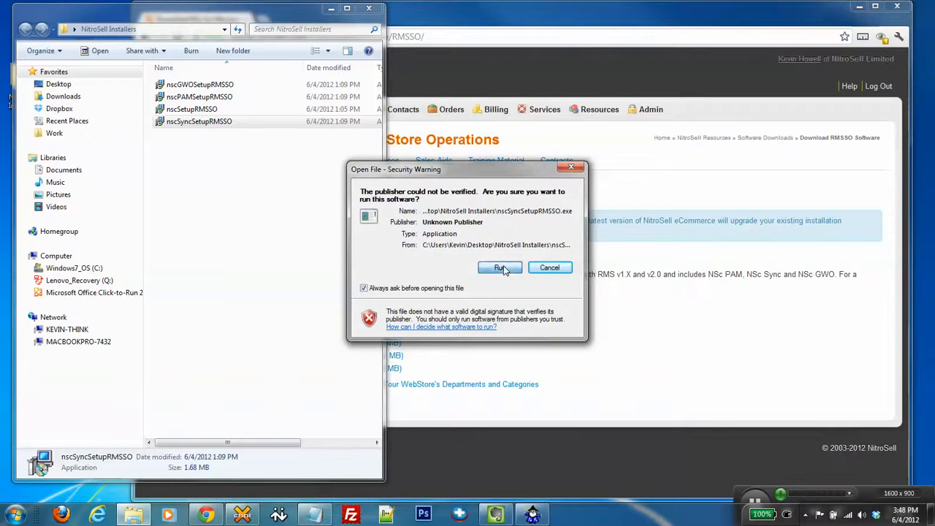
click(533, 350)
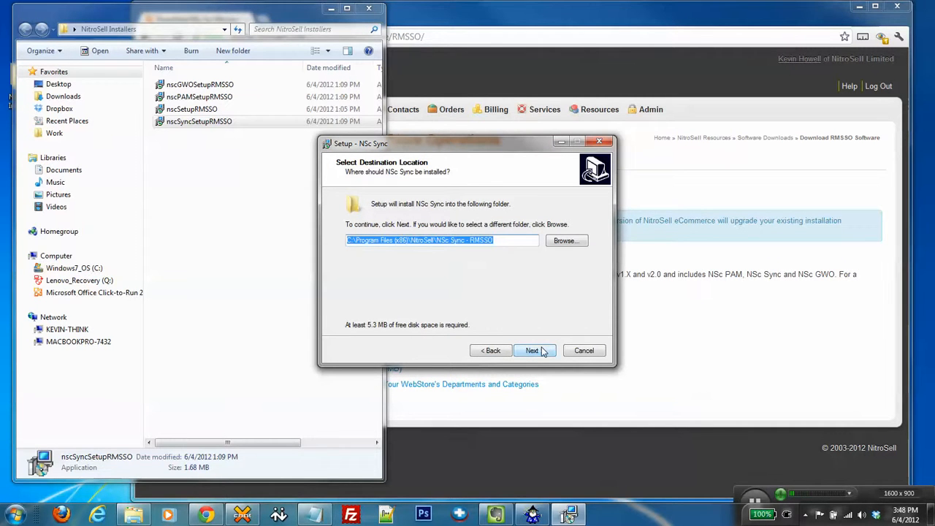
click(540, 350)
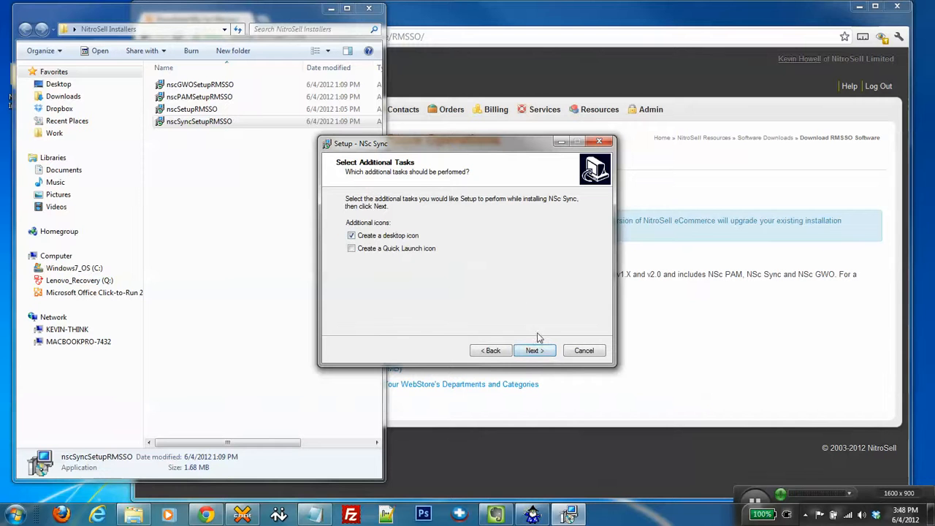
click(540, 352)
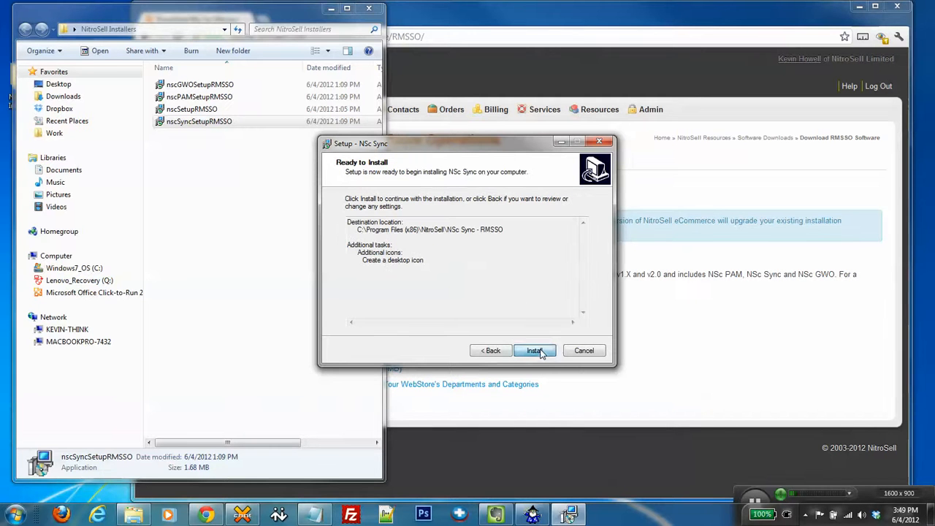
click(536, 351)
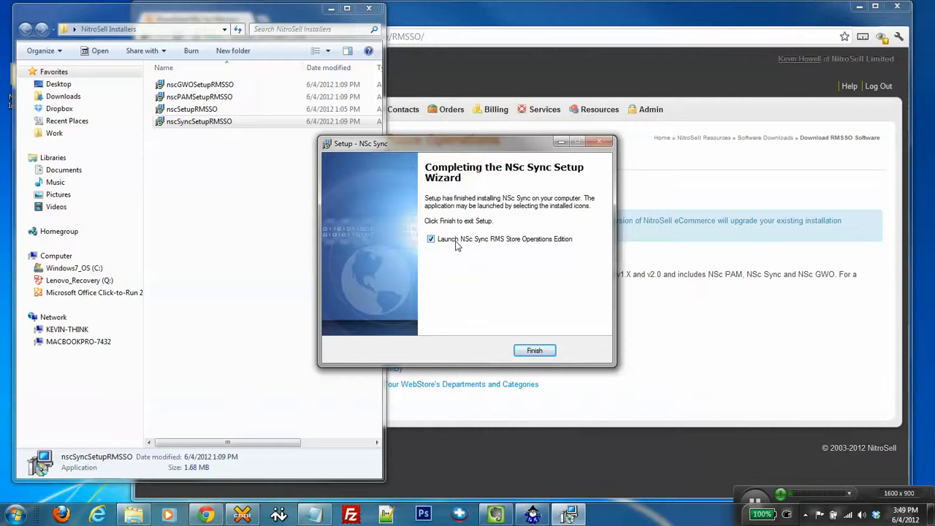
click(535, 350)
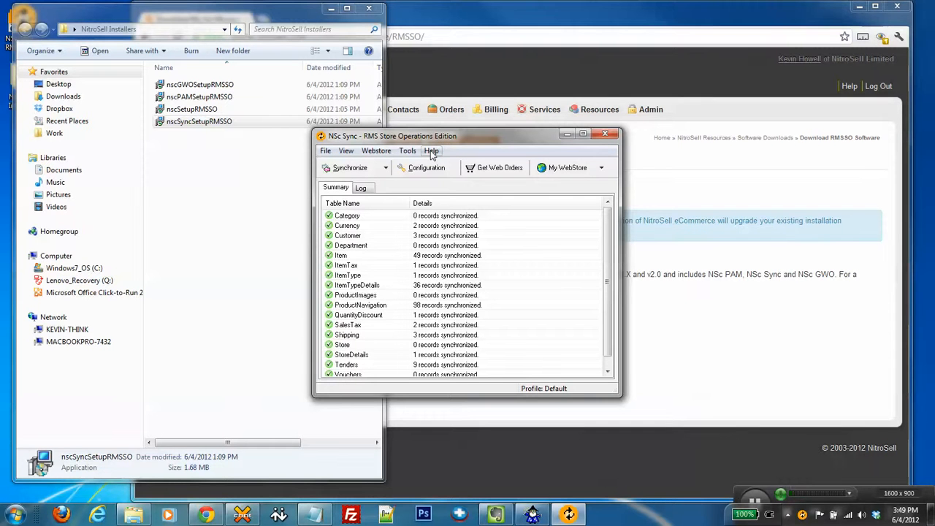
Compare the NitroSell eCommerce version on the download page with the version given in NSc Sync's About information
drag(457, 139, 687, 156)
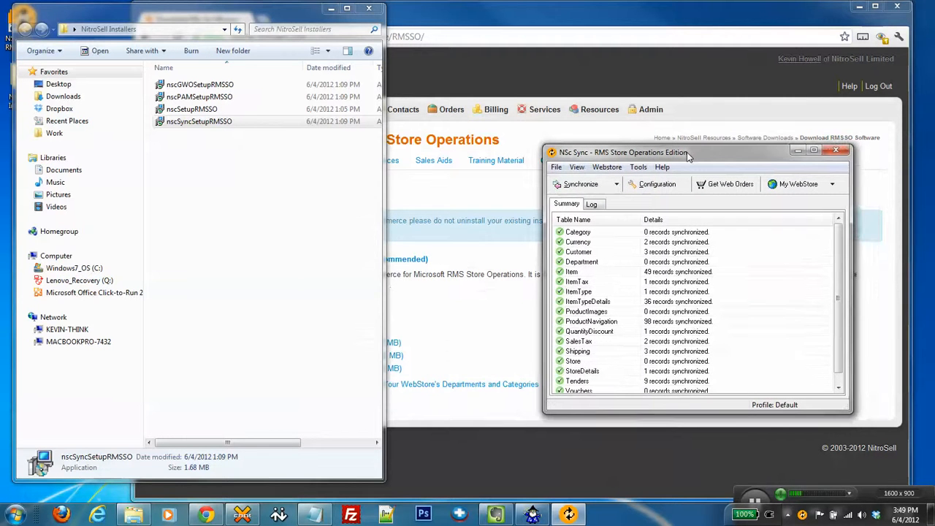
click(428, 23)
drag(297, 195, 333, 199)
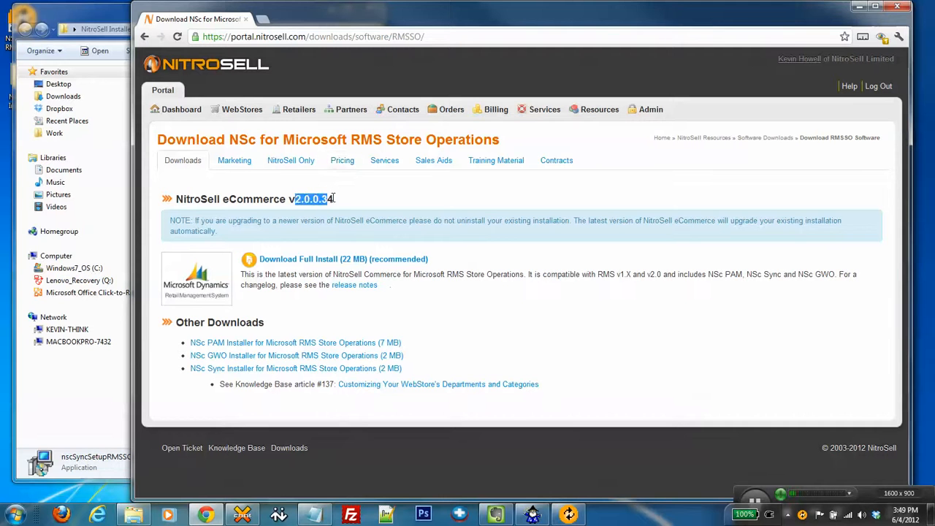
click(617, 344)
click(569, 514)
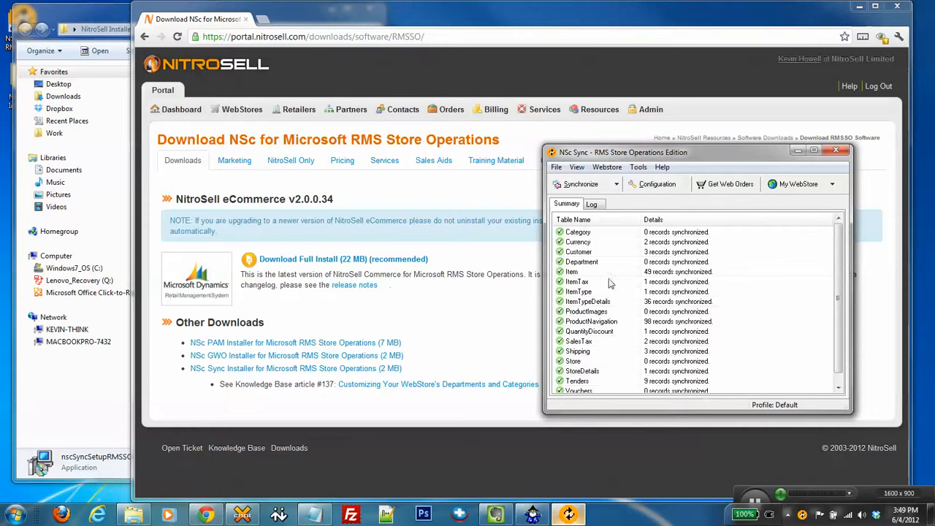
click(662, 167)
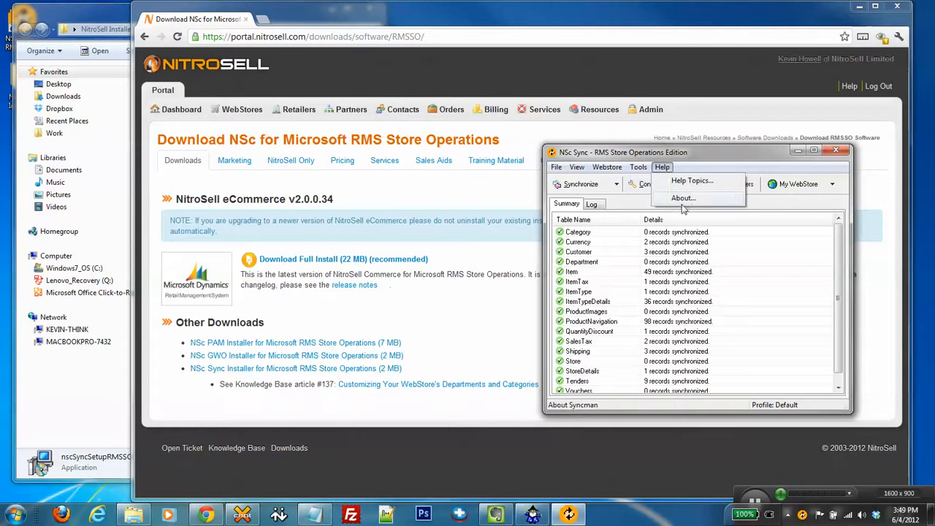
click(683, 198)
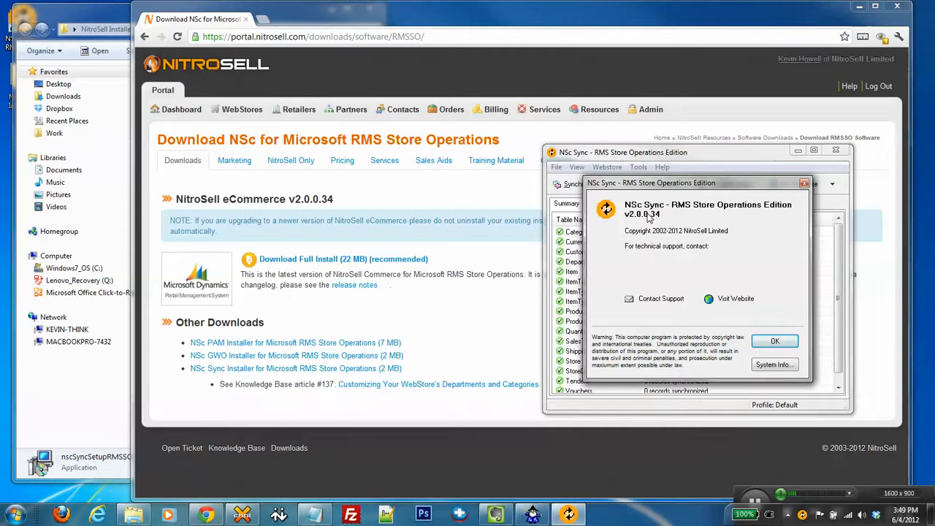
Close the About information, review the database details and WebStore credentials in the NSc Sync configuration, and close NSc Sync without changing them
click(773, 342)
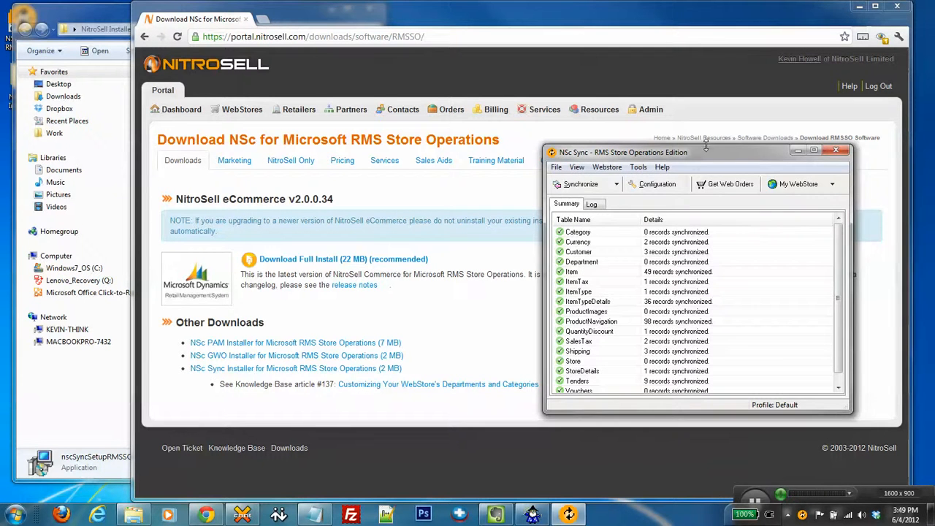
click(669, 187)
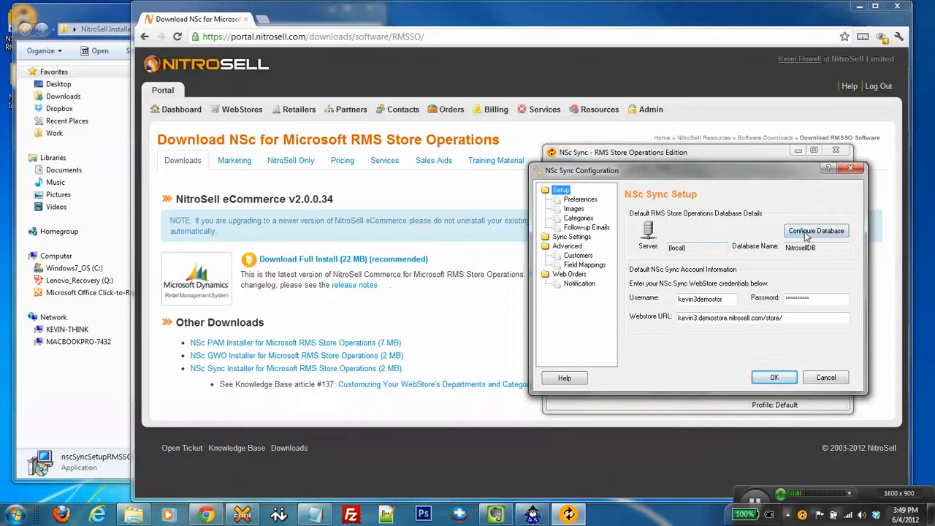
double_click(695, 299)
double_click(791, 299)
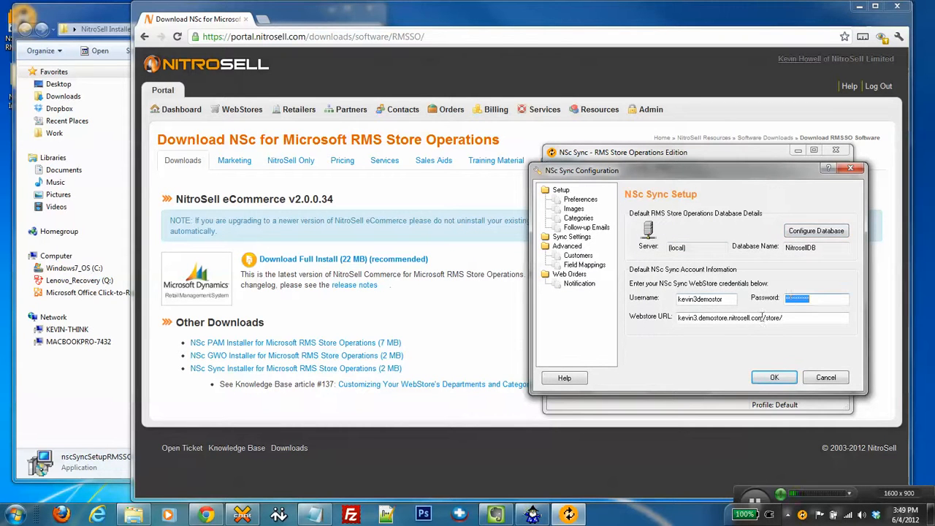
click(760, 318)
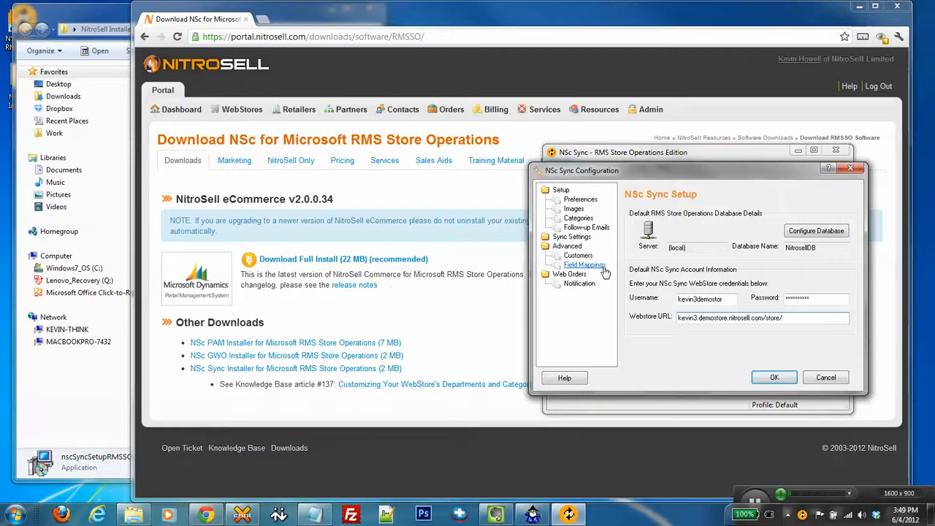
click(825, 377)
drag(769, 154, 757, 155)
click(823, 152)
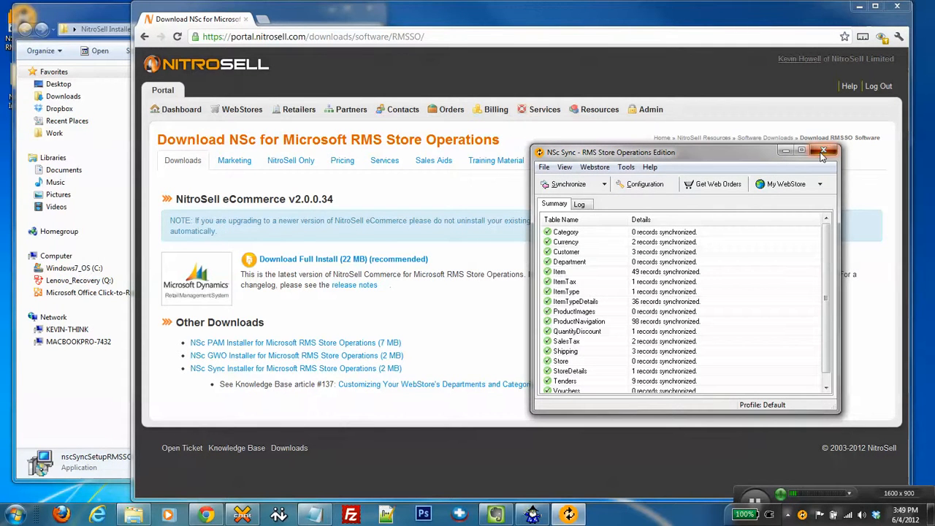
Bring up the NSc PAM instance that is already running and close it before upgrading
click(533, 514)
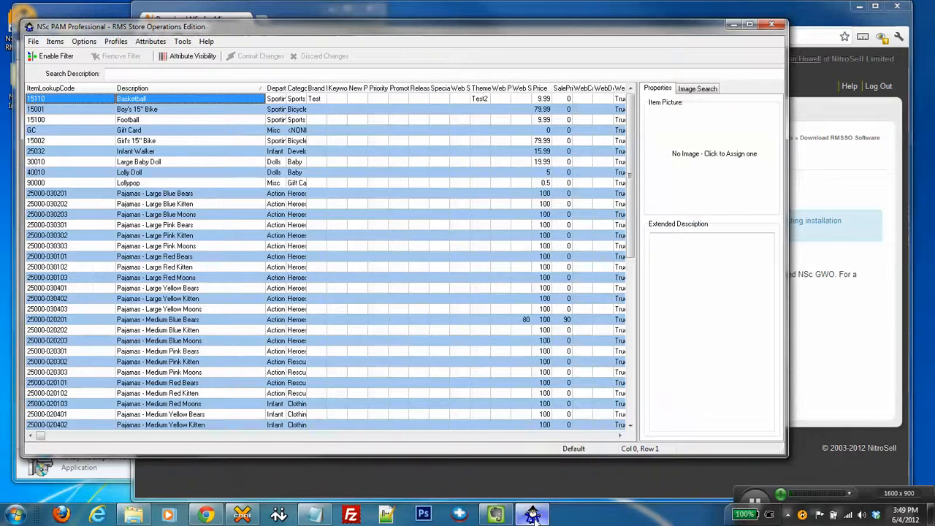
drag(214, 27, 233, 29)
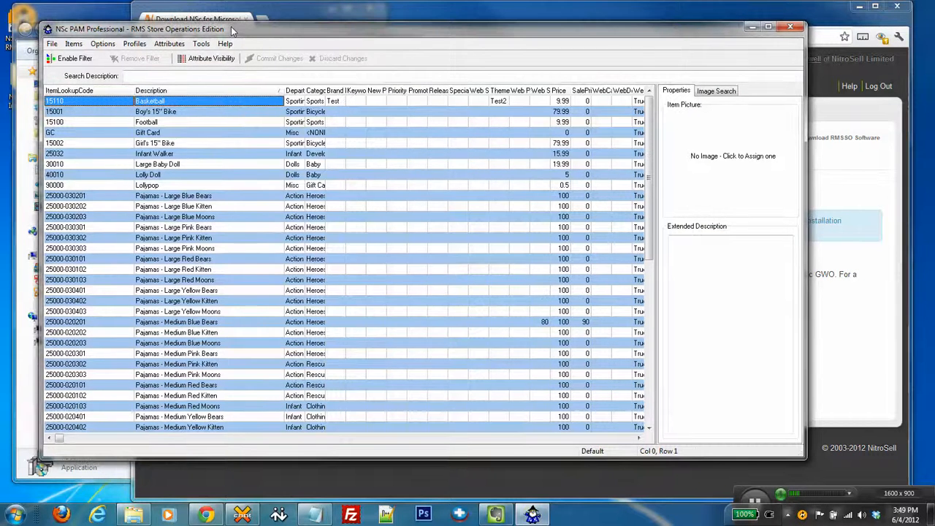
click(798, 29)
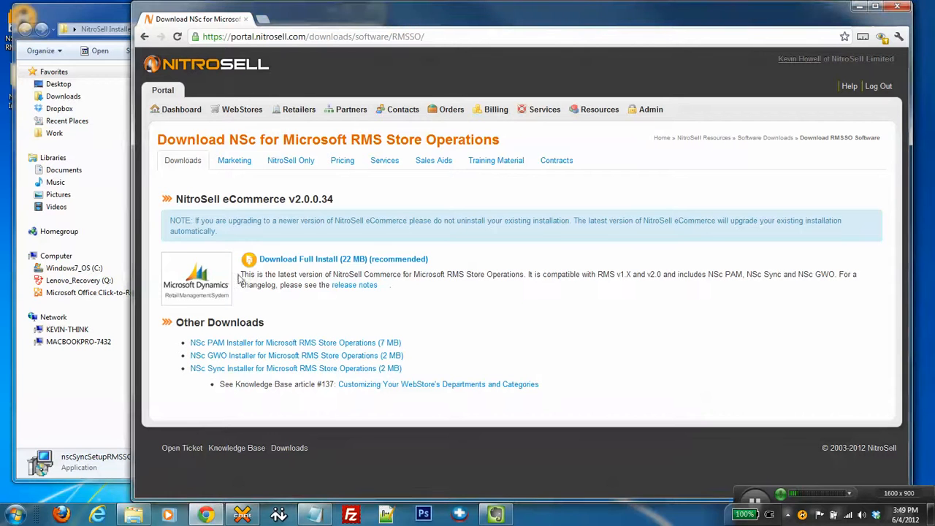
Install NSc PAM with nscPAMSetupRMSSO from the NitroSell Installers folder, keeping the proposed destination folder, and finish the setup
click(134, 515)
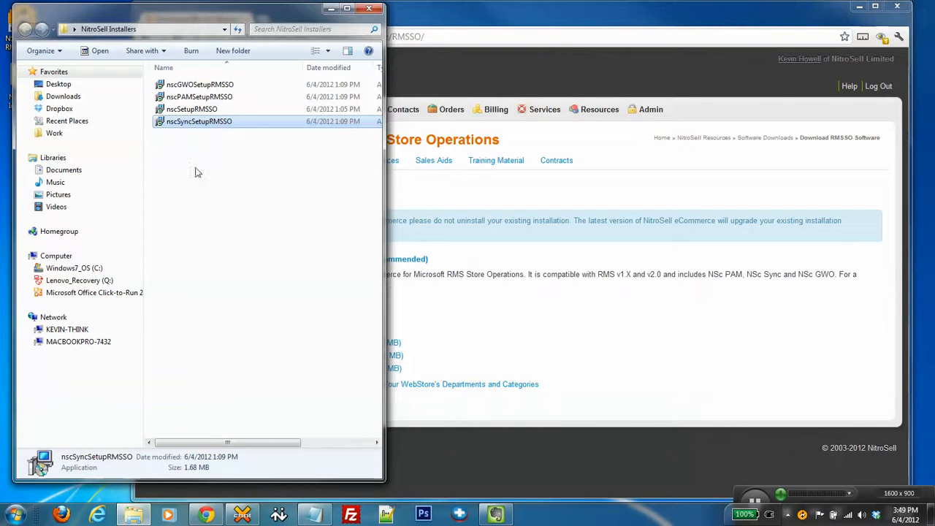
click(204, 100)
double_click(188, 102)
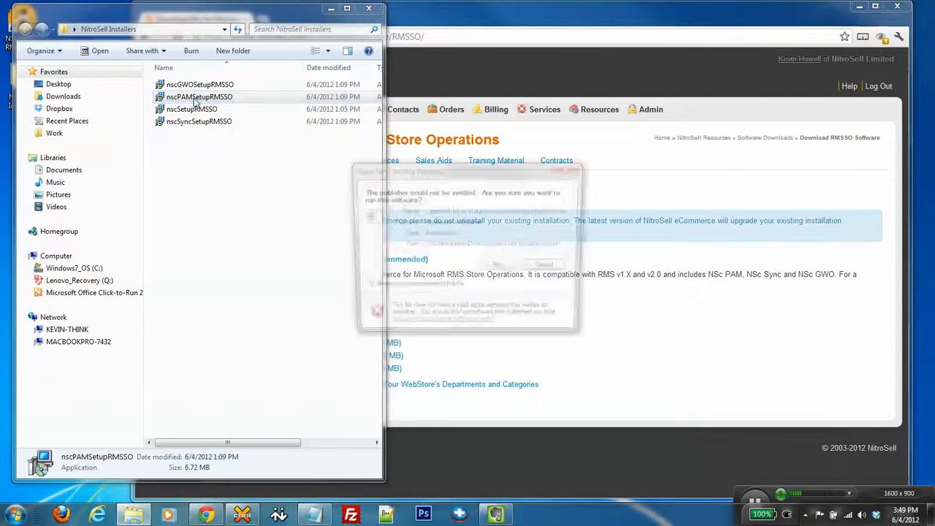
click(503, 268)
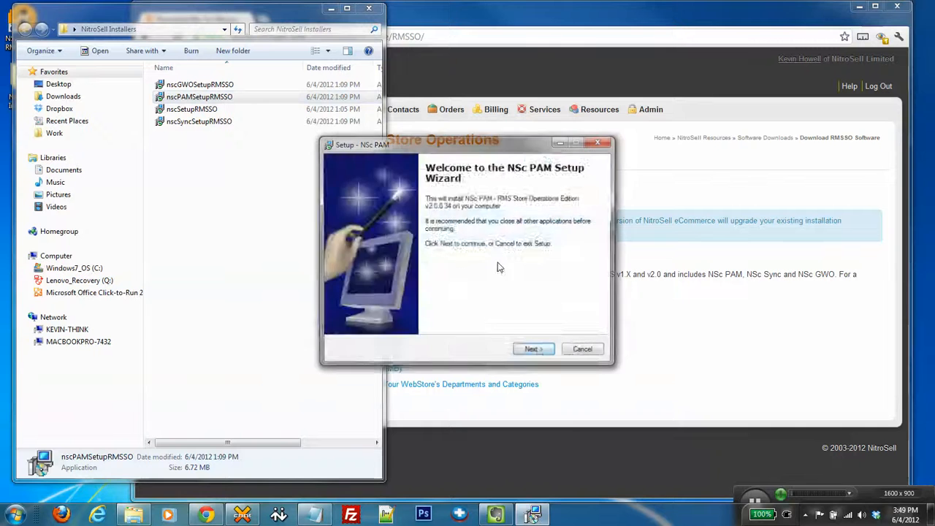
click(537, 349)
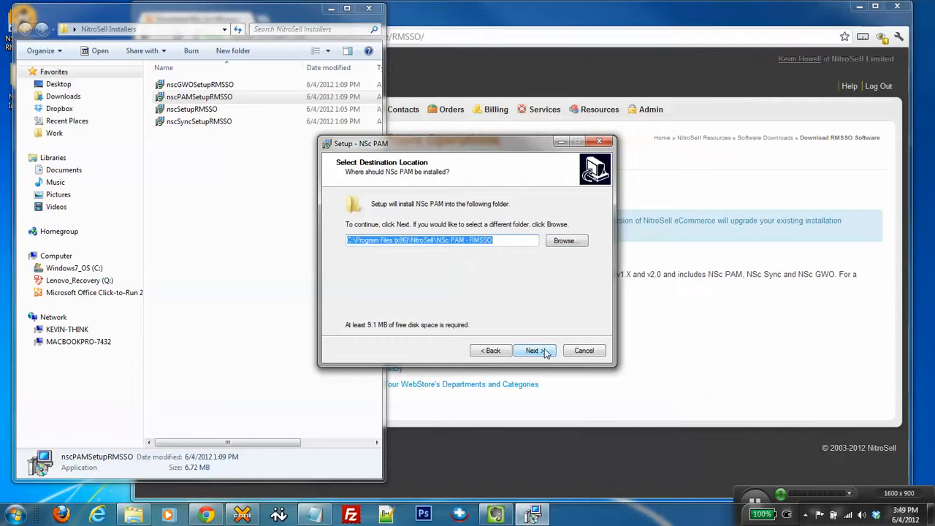
click(533, 350)
click(534, 349)
click(543, 351)
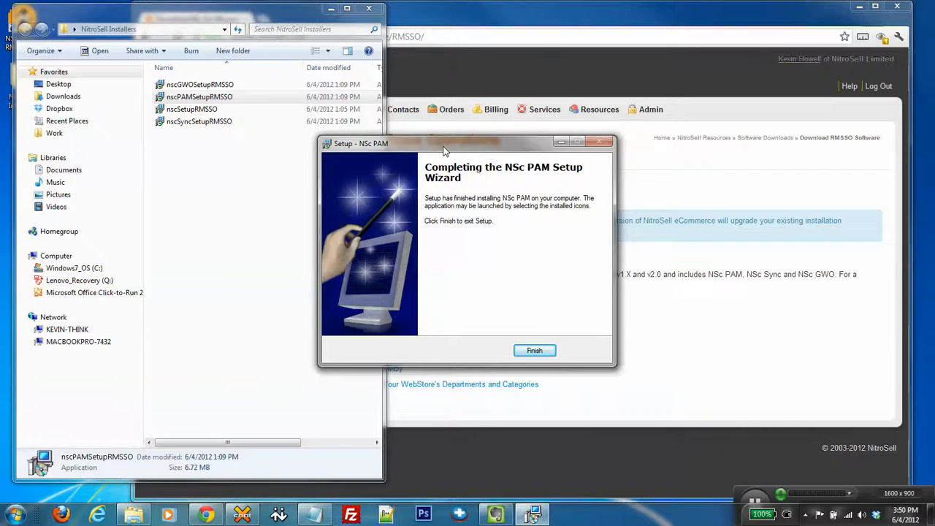
click(534, 351)
Launch NSc PAM, dismiss the startup tip, check the installed version in its About information, and close the program
click(29, 520)
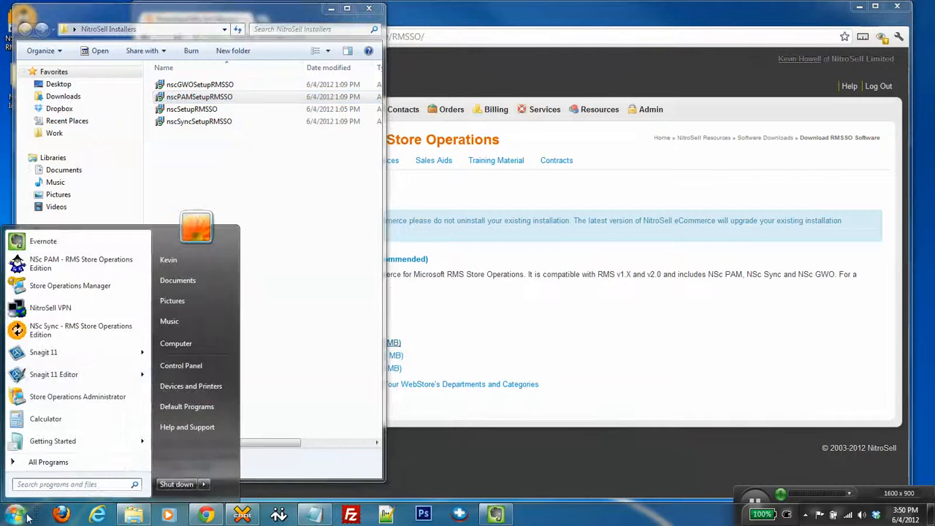
click(77, 261)
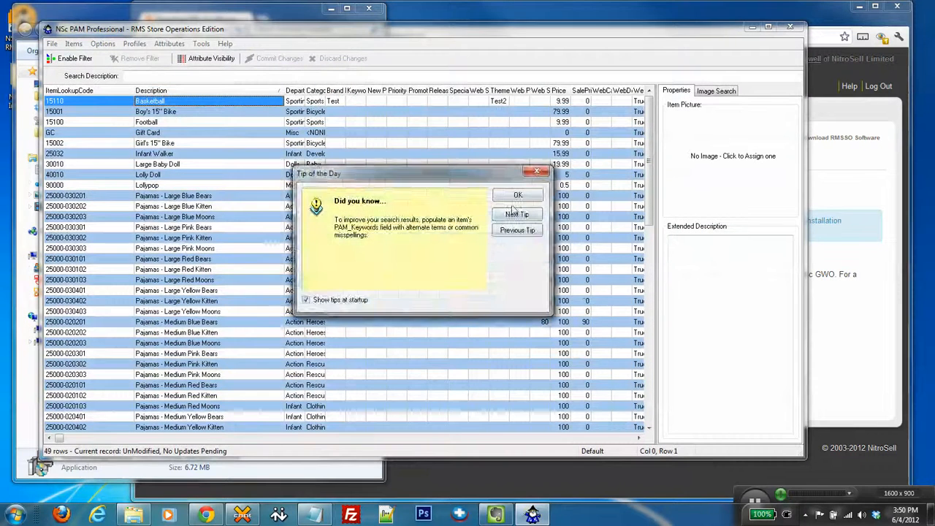
click(517, 195)
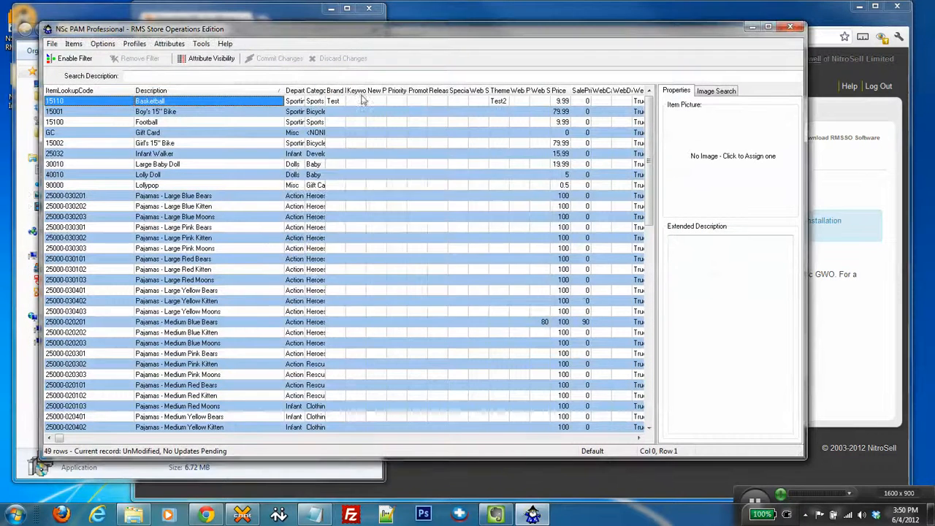
click(225, 43)
click(245, 95)
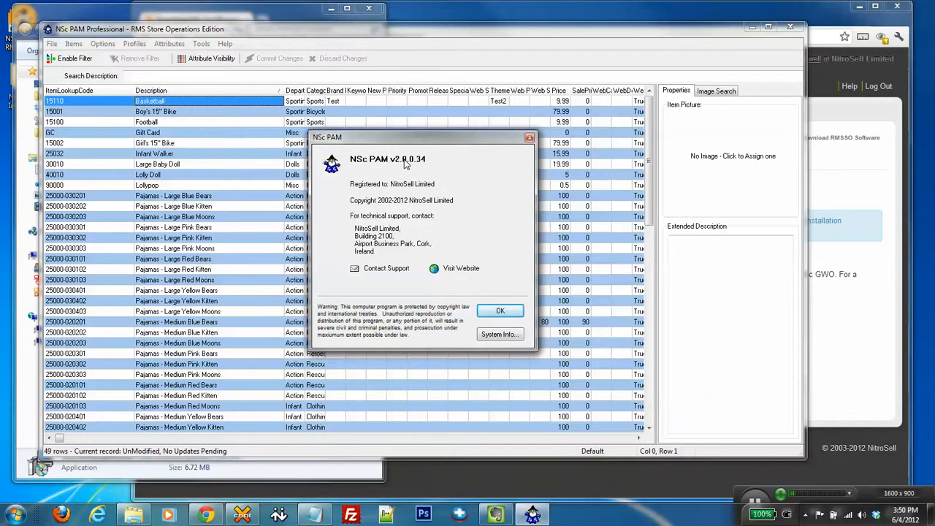
click(493, 310)
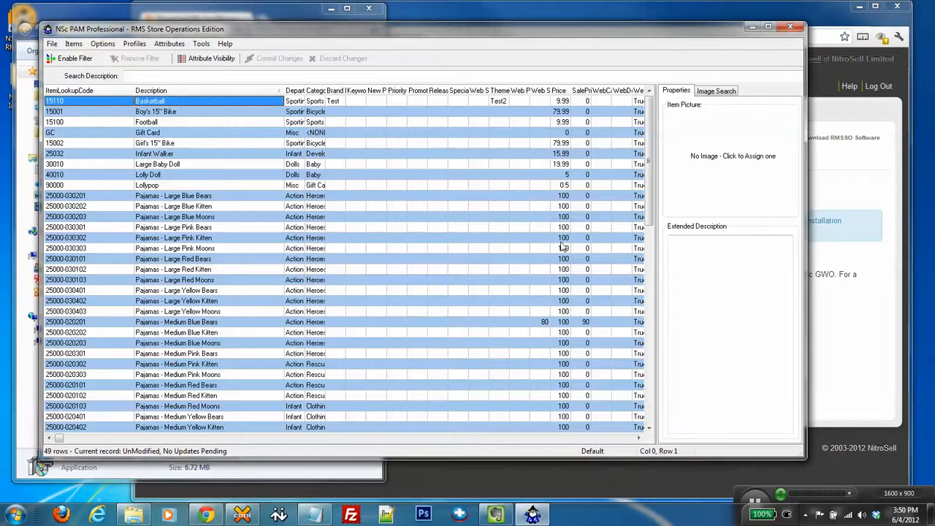
click(790, 29)
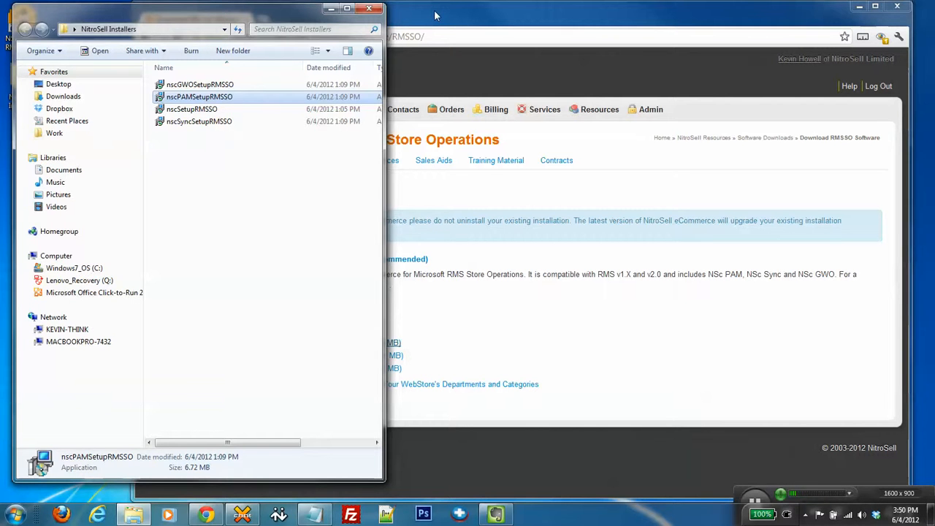
Bring the NitroSell download page forward and narrow its browser window so the installer file names show beside it
click(435, 15)
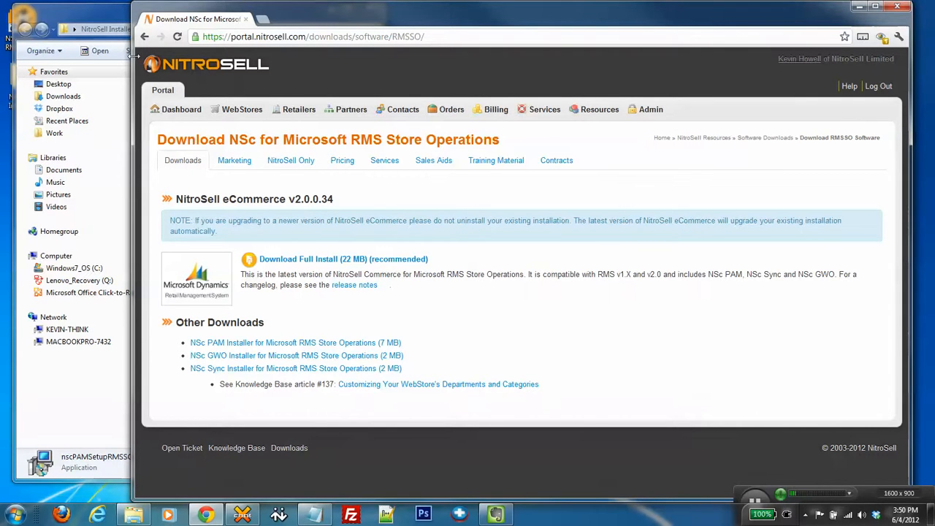
drag(134, 56, 261, 56)
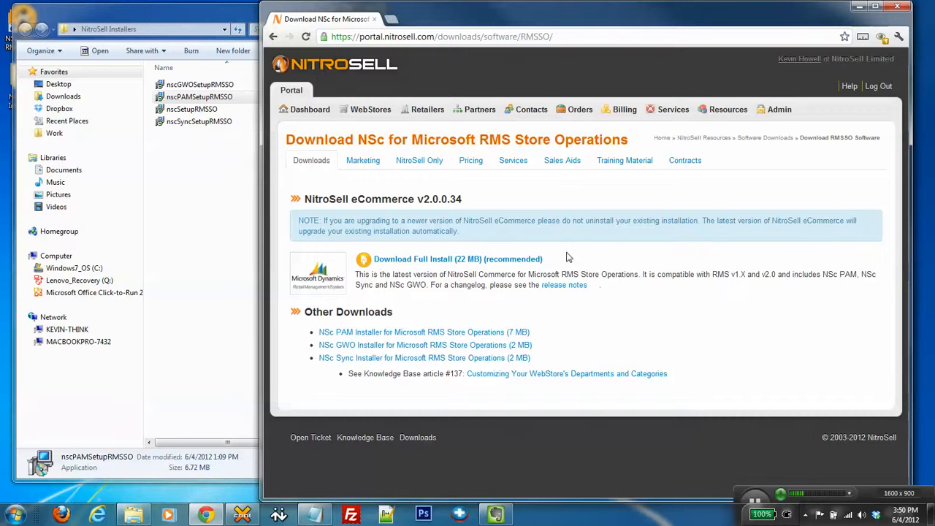
Bring up NSc Sync from the background, review the Sync Settings and Web Orders pages of its configuration, and put the window away again
click(807, 515)
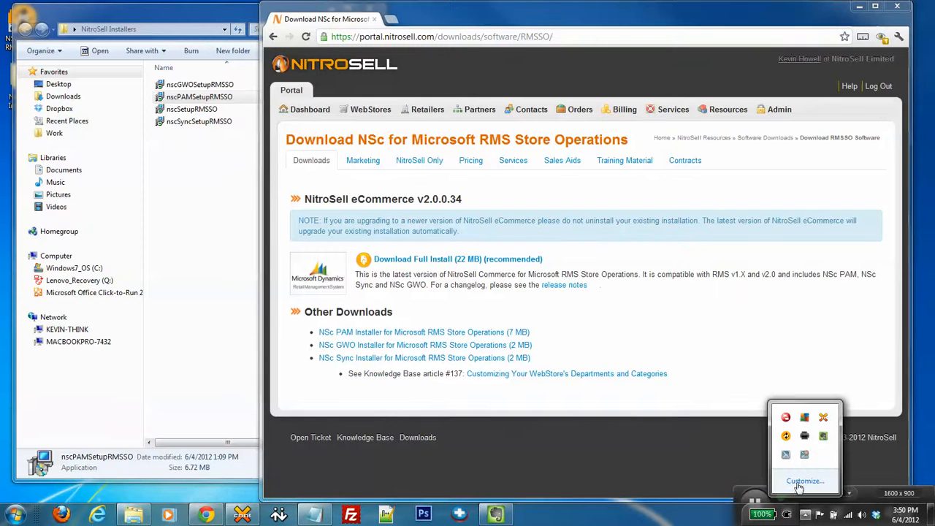
click(785, 436)
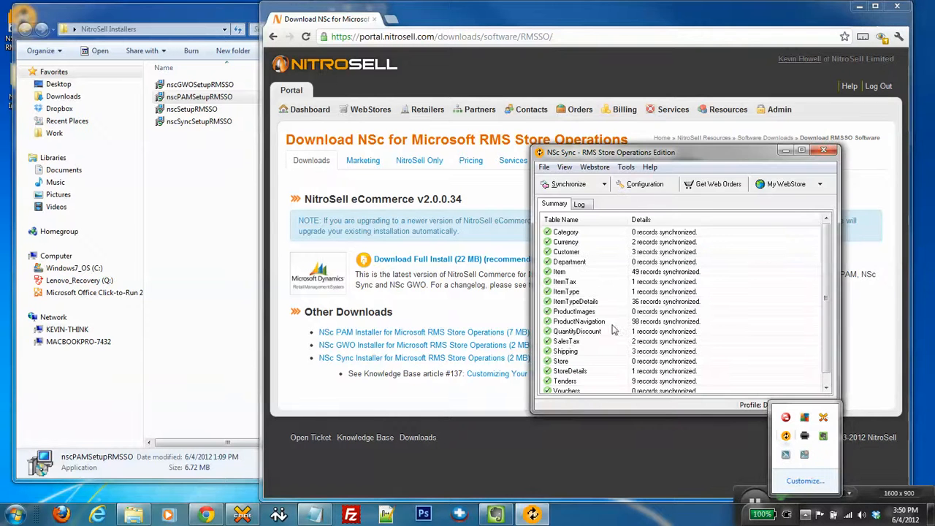
click(640, 184)
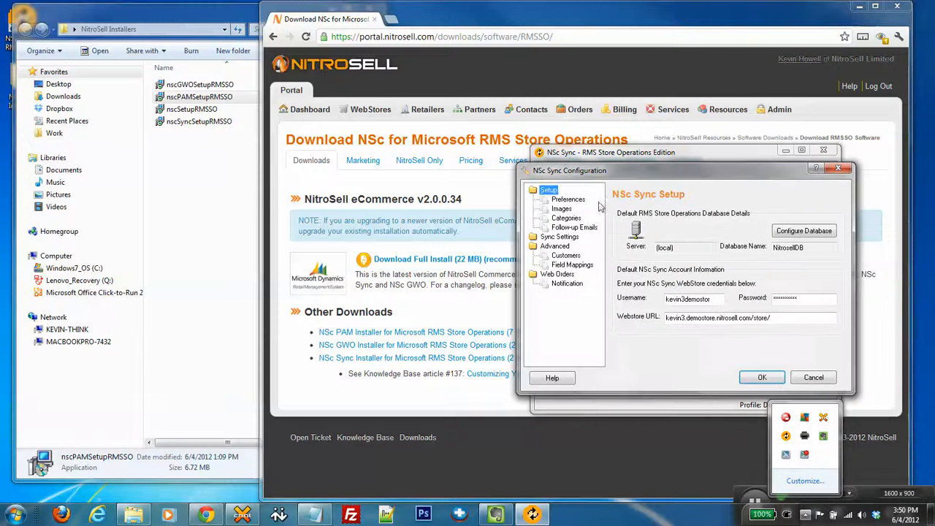
click(561, 238)
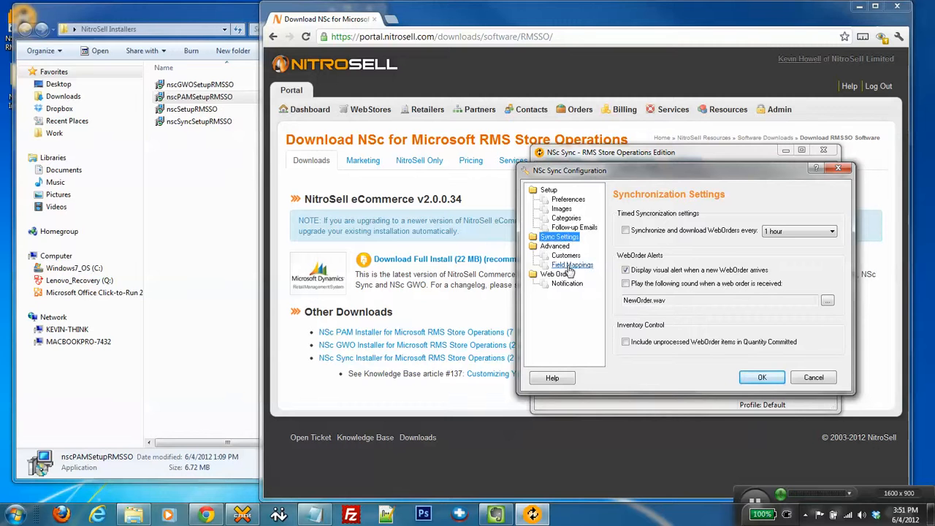
click(567, 274)
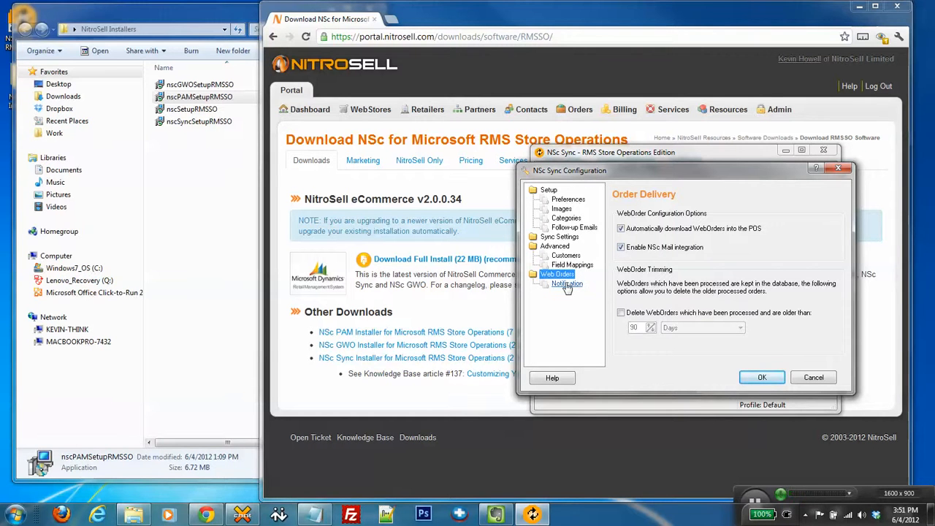
mouse_move(627, 171)
mouse_down()
mouse_move(592, 179)
mouse_move(632, 180)
mouse_move(625, 173)
mouse_up()
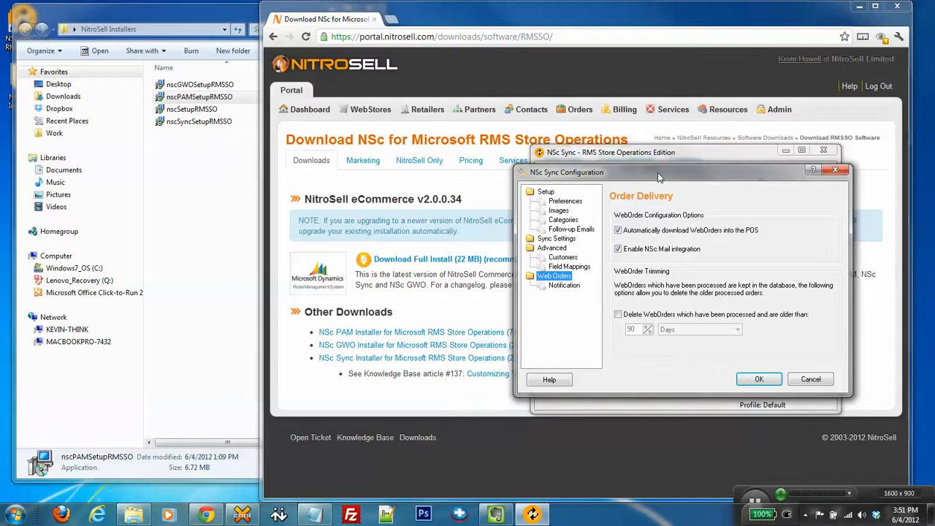
click(759, 379)
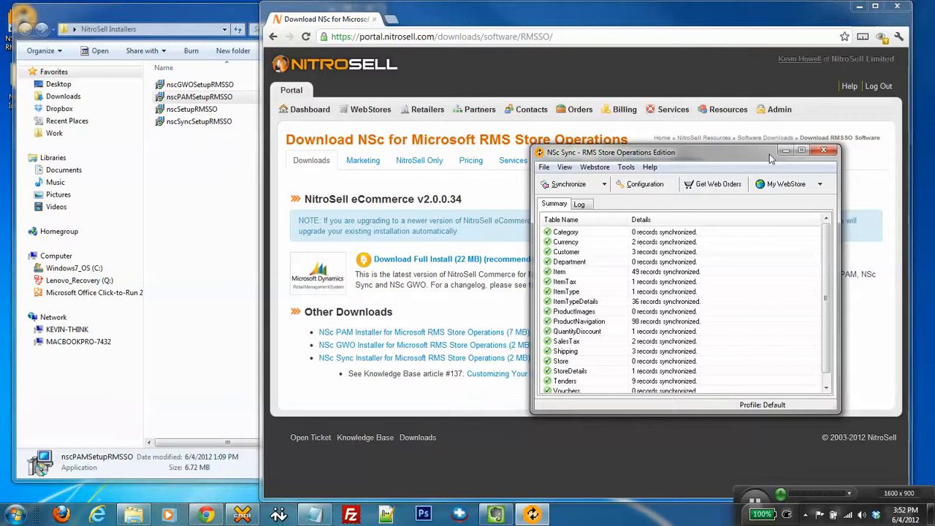
click(784, 150)
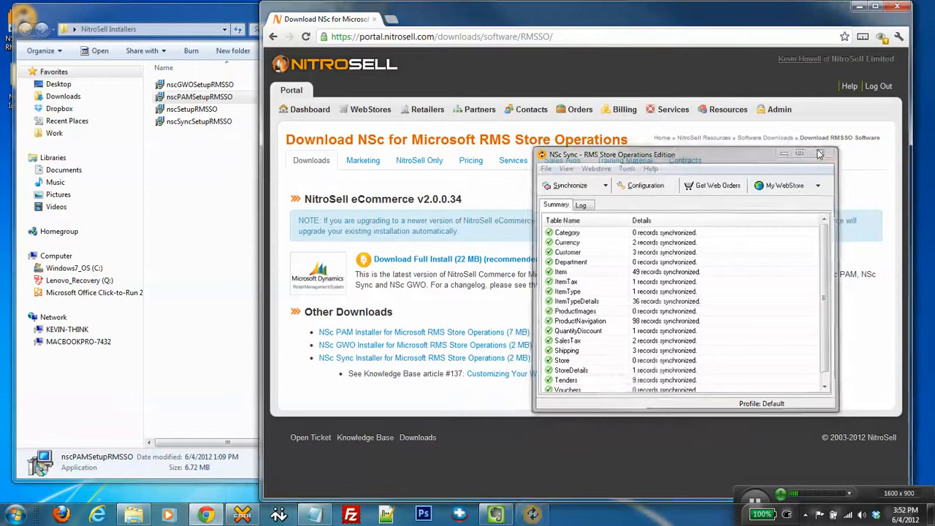
Launch NSc PAM, look over the departments and categories in the Navigation Structure Manager, and close the program
click(16, 515)
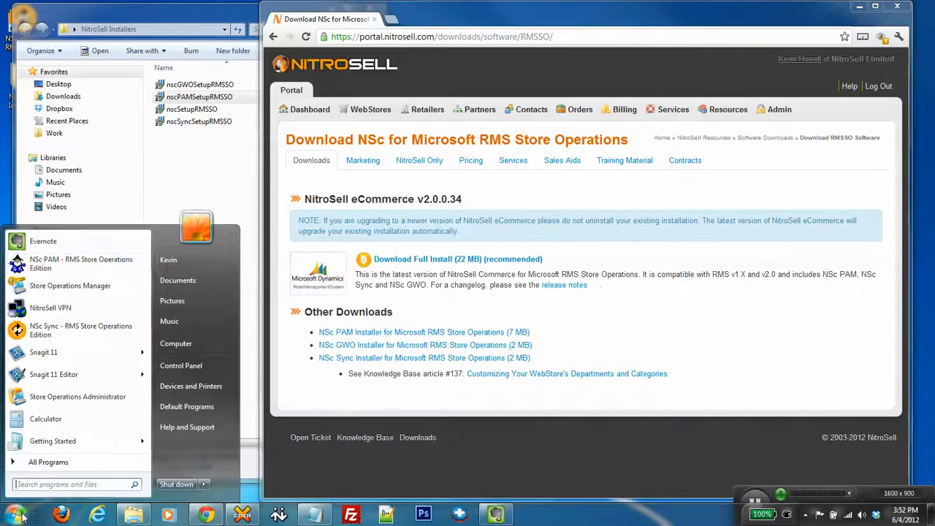
click(45, 264)
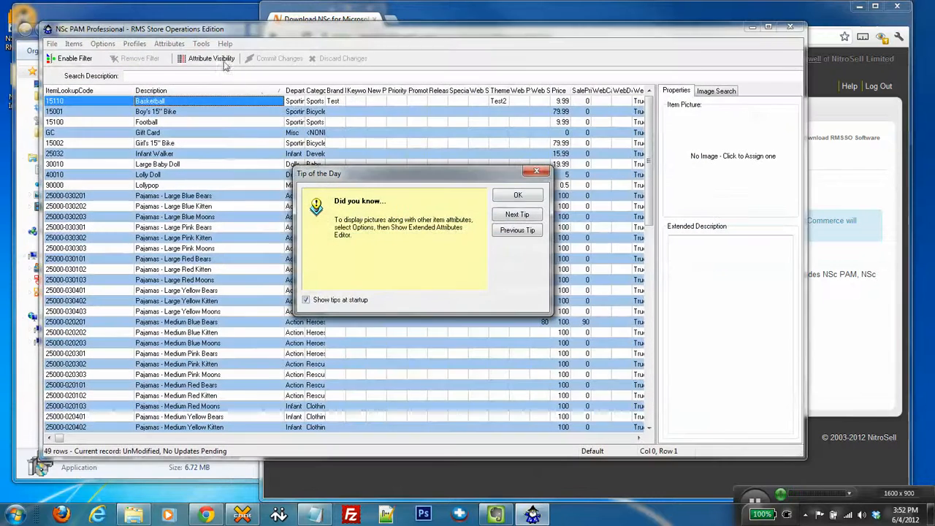
click(518, 195)
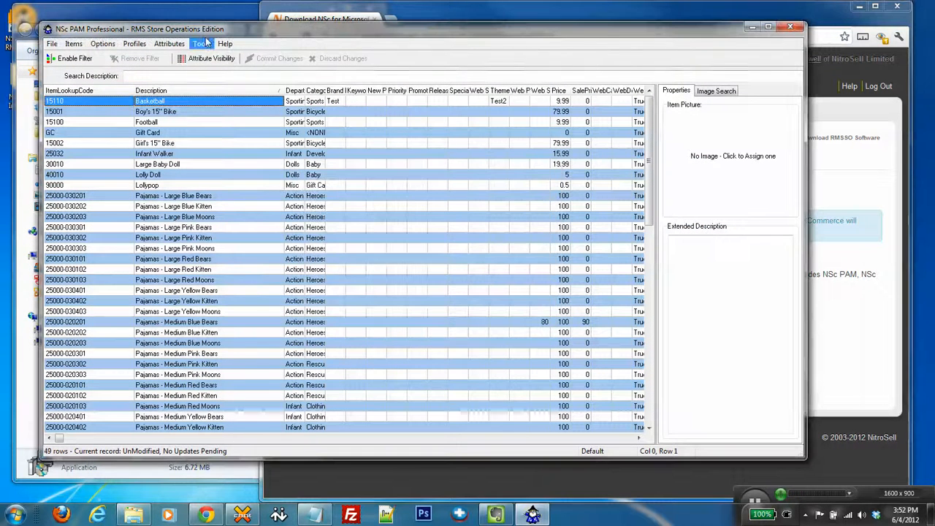
click(202, 45)
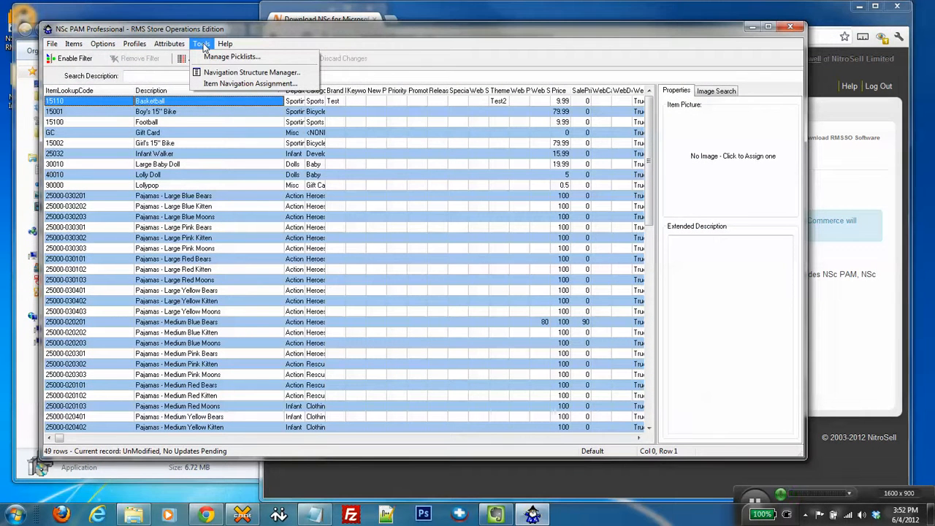
click(252, 72)
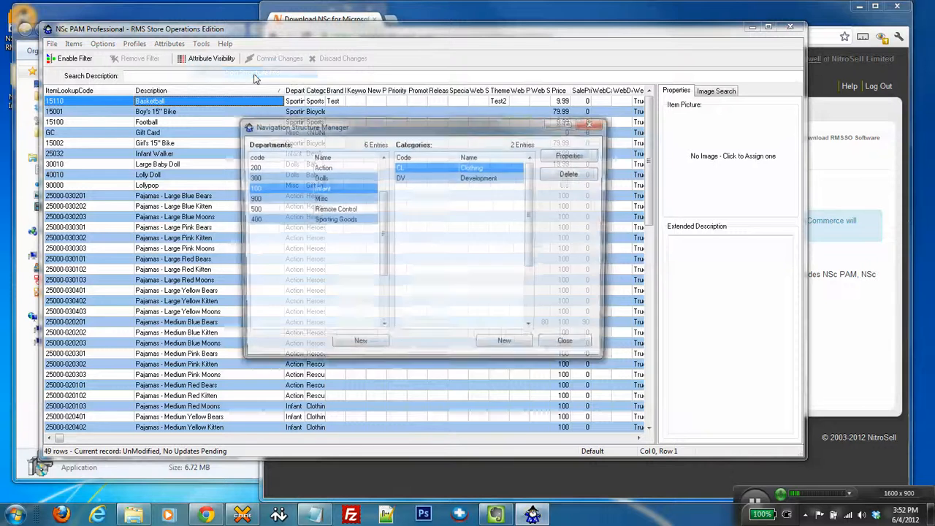
drag(367, 126, 311, 152)
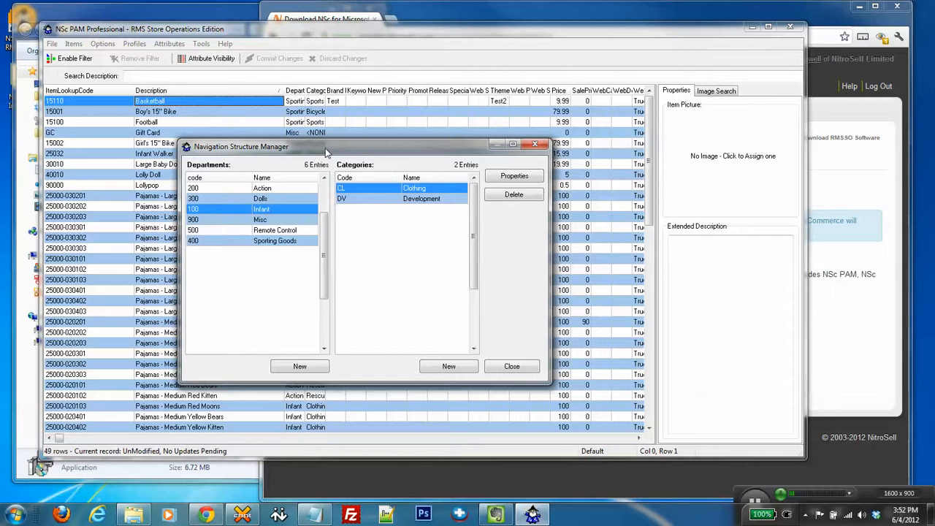
click(514, 370)
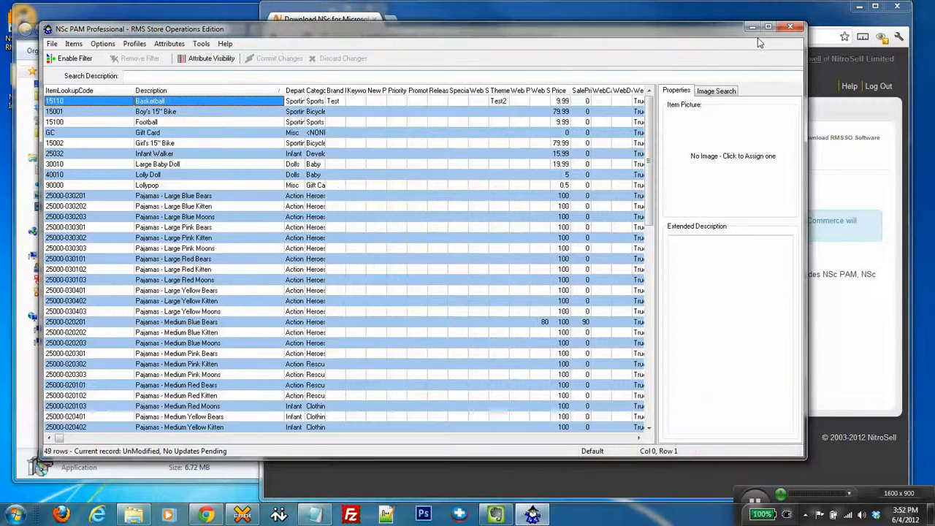
click(789, 27)
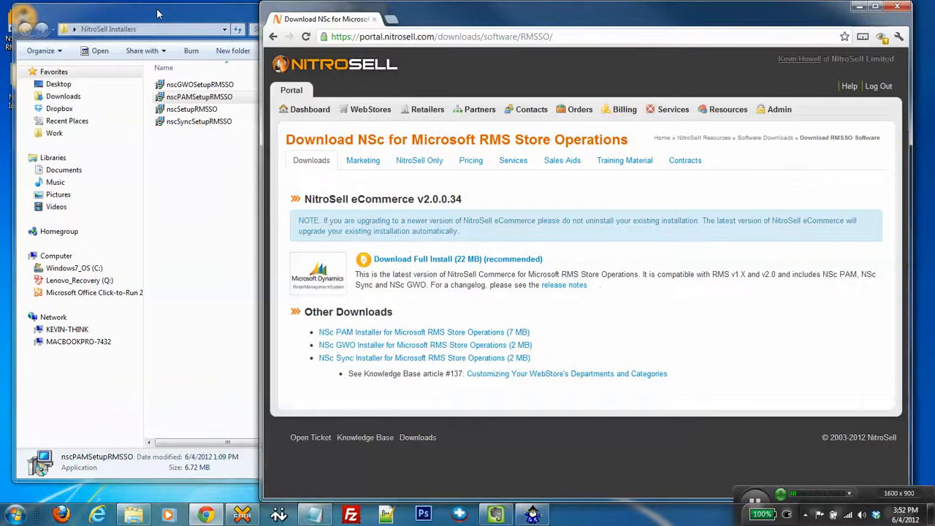
Stretch the NitroSell Installers window to the full desktop height and bring the download page back in front of it
click(157, 13)
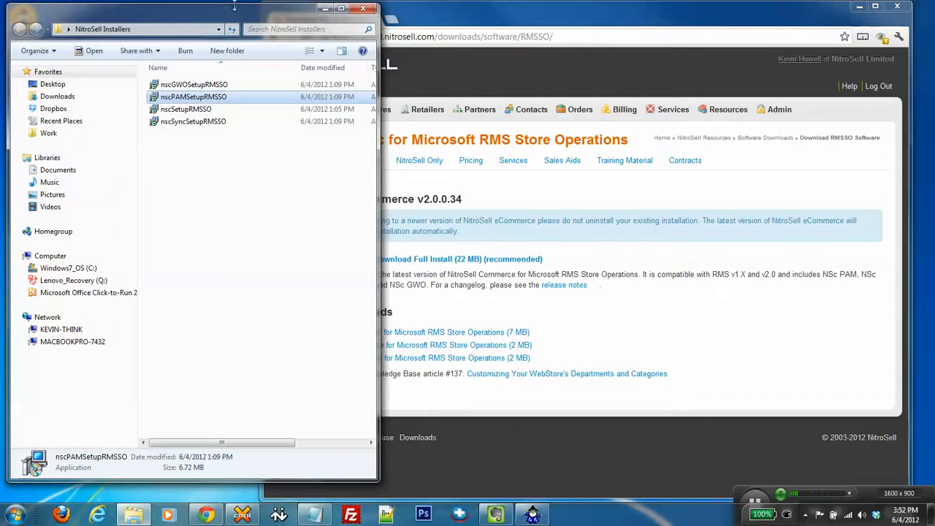
drag(234, 4, 238, 0)
click(433, 11)
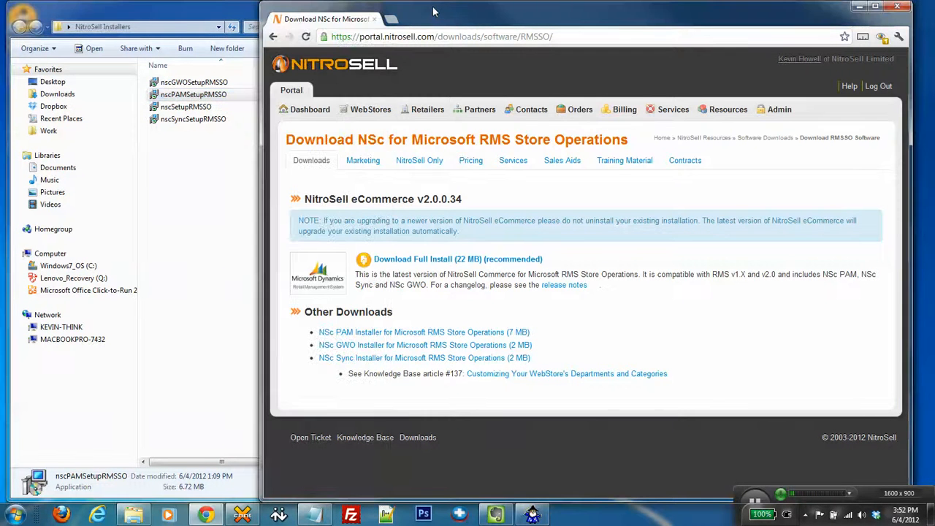